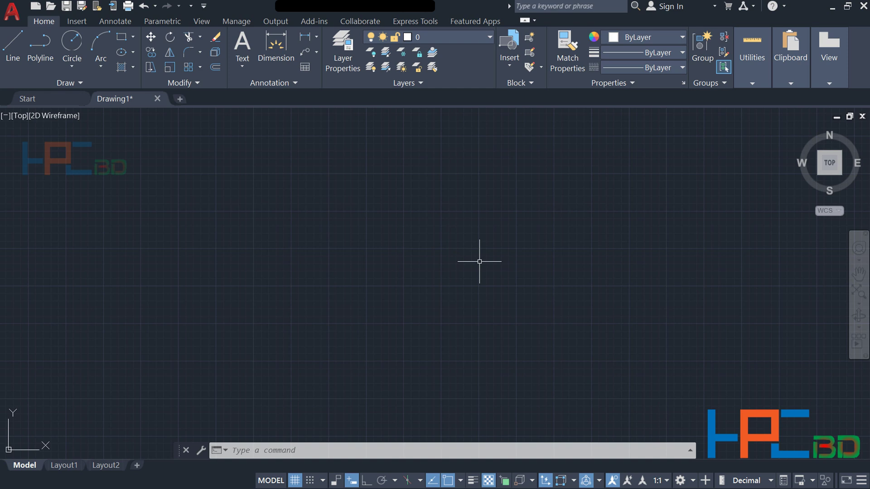
Step: Draw a large circle centred near the middle of the empty drawing
{"action": "type", "text": "c"}
{"action": "key", "text": "Return"}
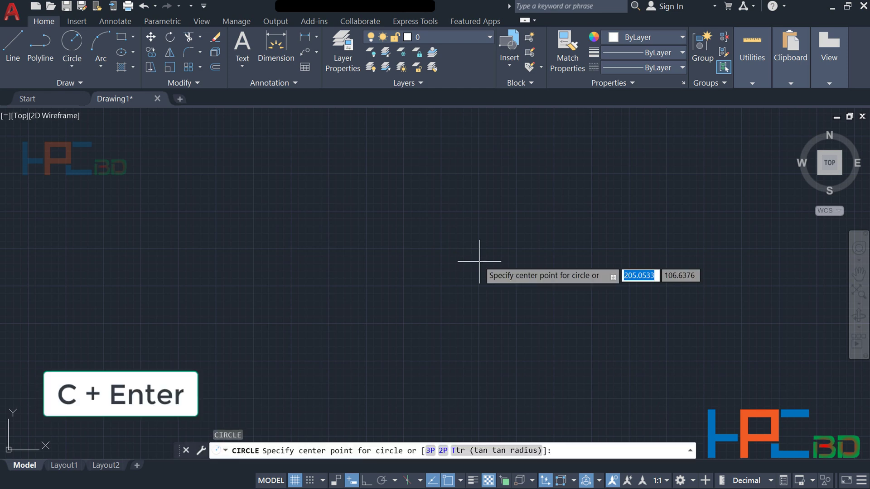
{"action": "left_click", "coordinate": [458, 249]}
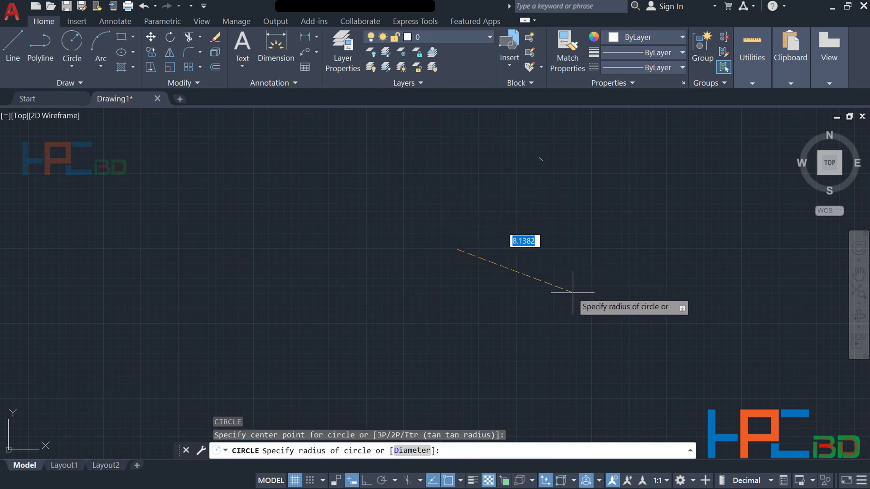
{"action": "left_click", "coordinate": [579, 294]}
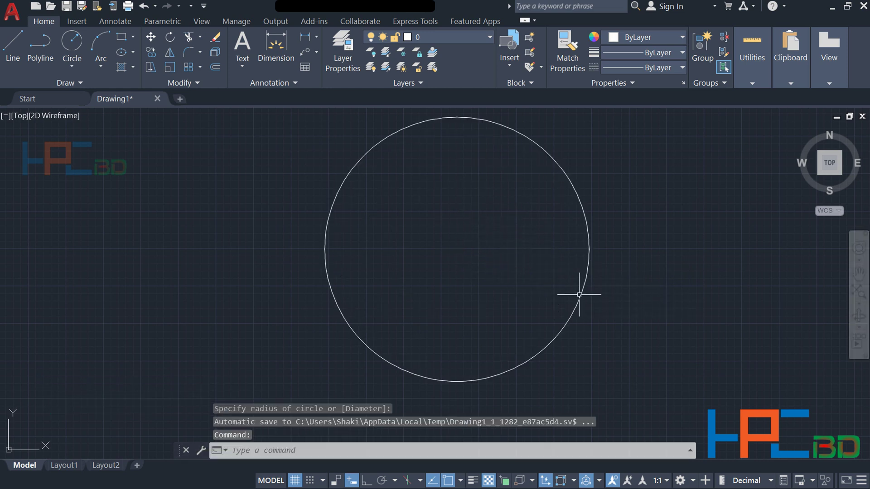
{"action": "middle_click_drag", "start_coordinate": [520, 258], "coordinate": [506, 286]}
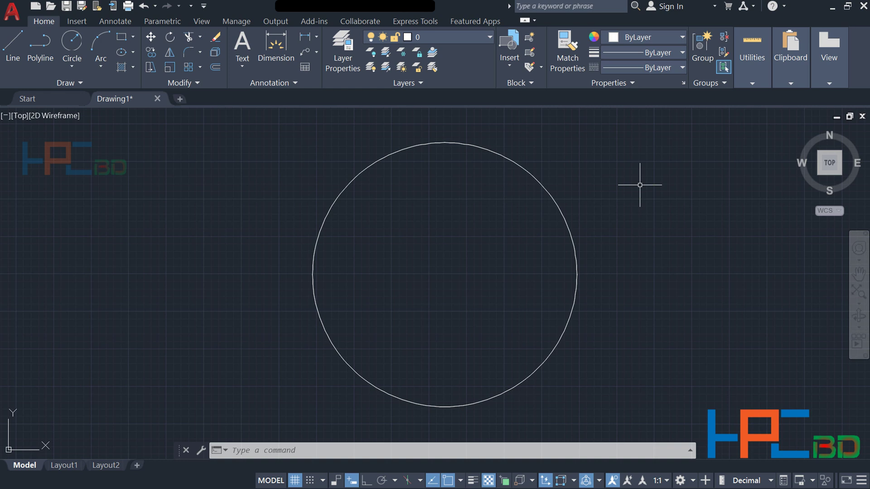
Step: Draw two smaller circles snapped to the large circle's centre, each with a smaller radius
{"action": "key", "text": "Return"}
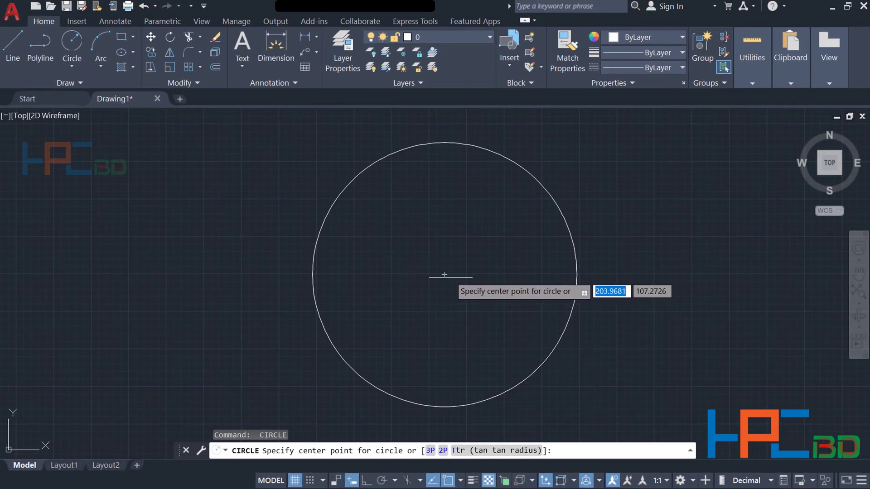
{"action": "left_click", "coordinate": [445, 275]}
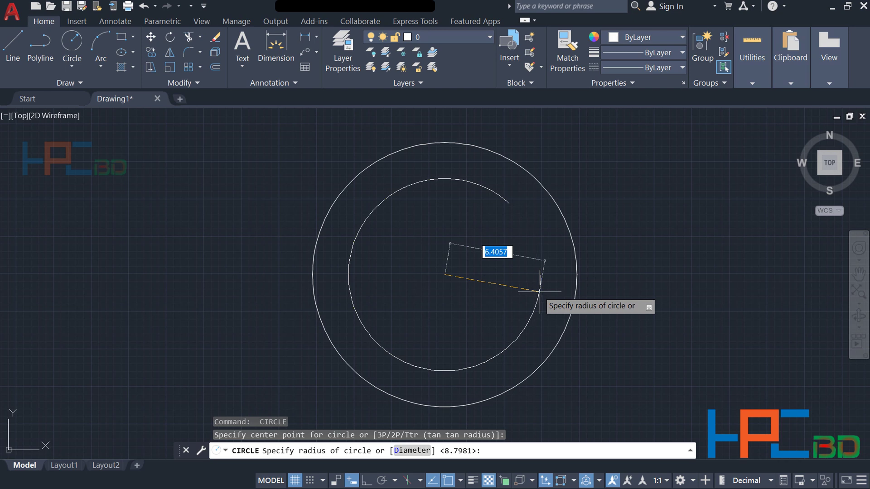
{"action": "left_click", "coordinate": [542, 291]}
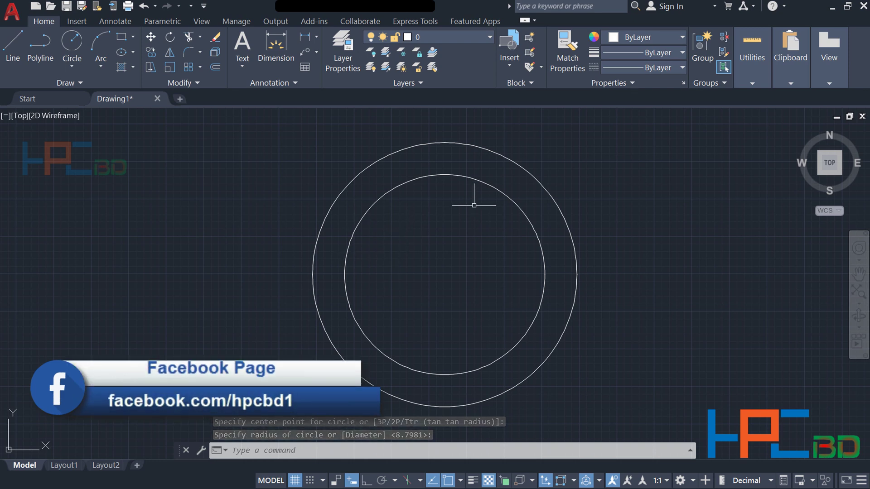
{"action": "key", "text": "Return"}
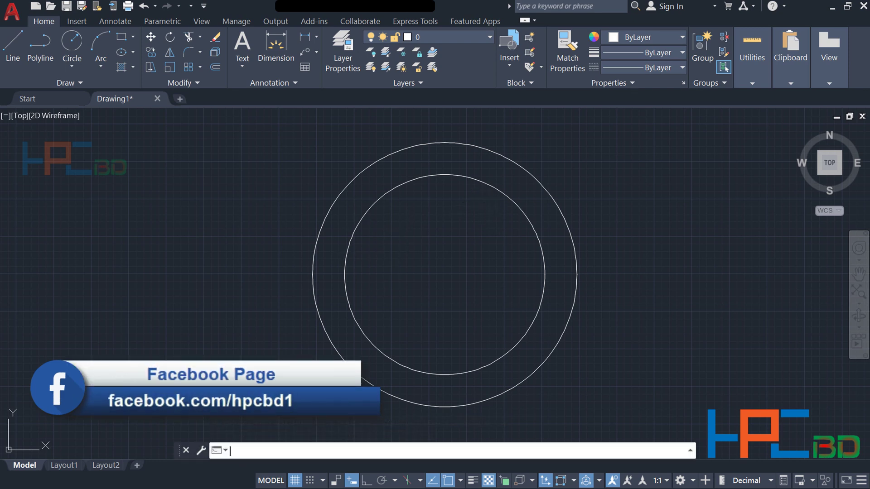
{"action": "left_click", "coordinate": [444, 275]}
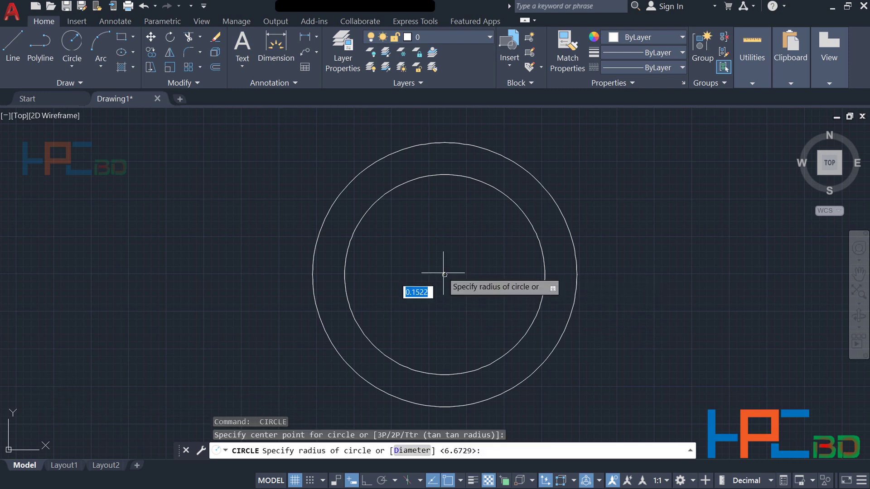
{"action": "left_click", "coordinate": [515, 274]}
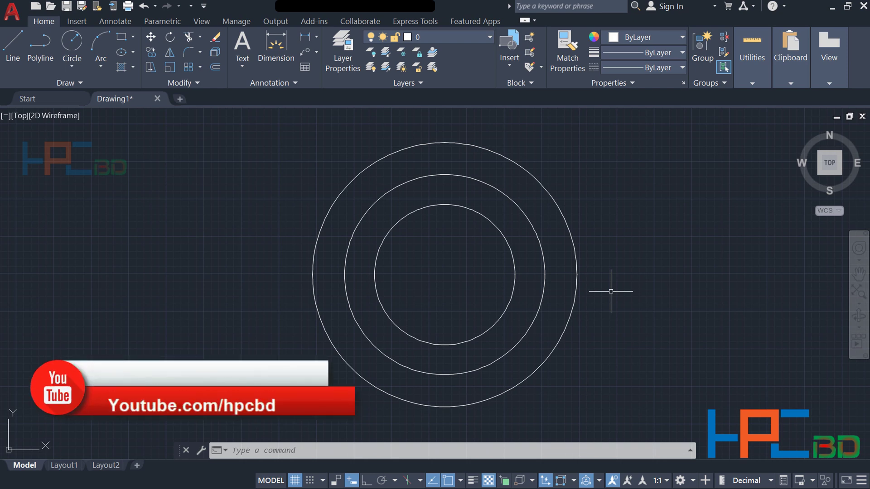
Step: Add a fourth, smallest circle centred on the shared centre point
{"action": "key", "text": "Return"}
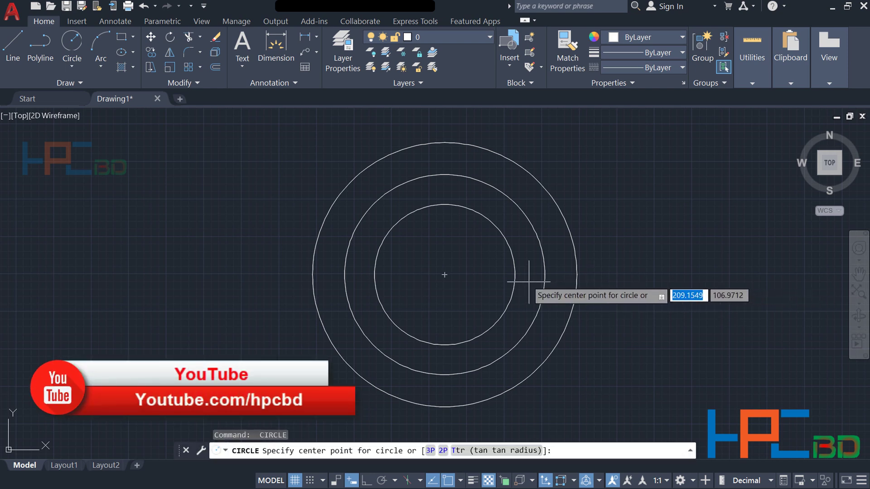
{"action": "left_click", "coordinate": [444, 274]}
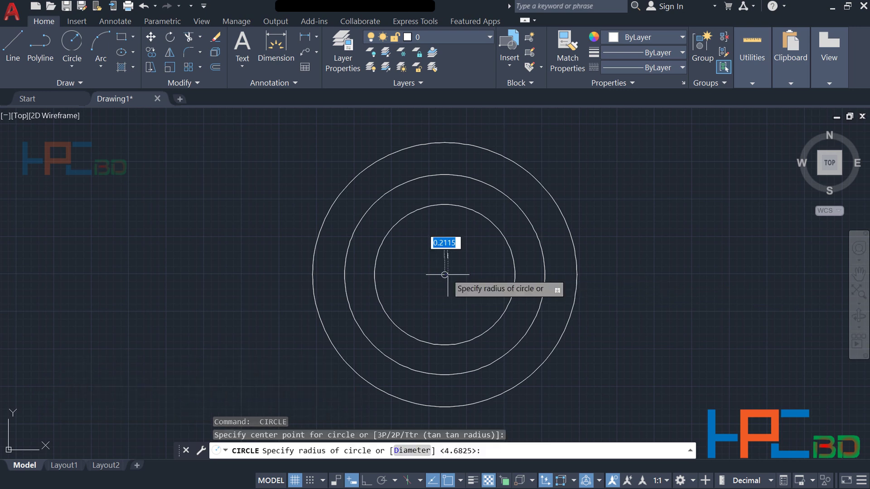
{"action": "left_click", "coordinate": [480, 275]}
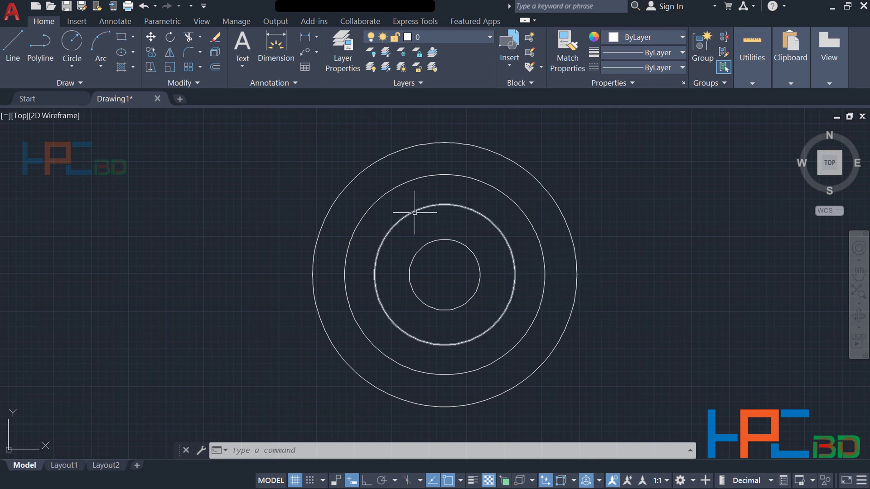
Step: Draw a two-segment peaked line with the L command left of the circles
{"action": "type", "text": "l"}
{"action": "key", "text": "Return"}
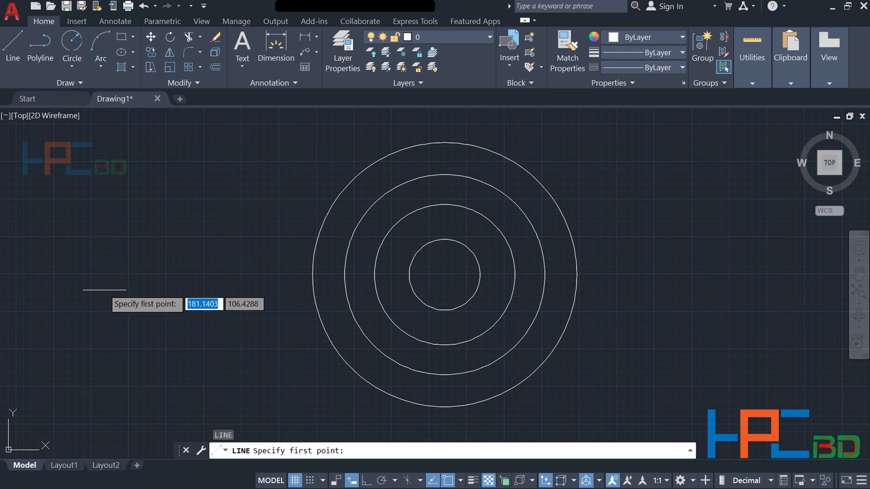
{"action": "left_click", "coordinate": [96, 290]}
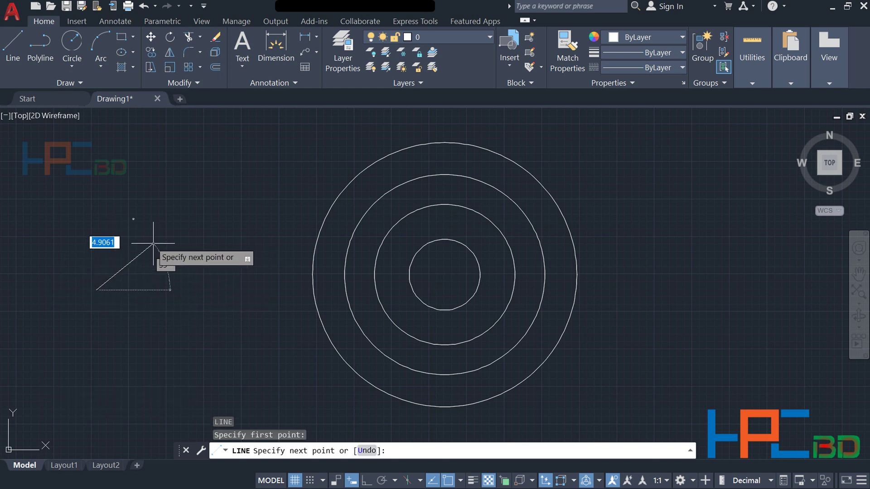
{"action": "left_click", "coordinate": [169, 234]}
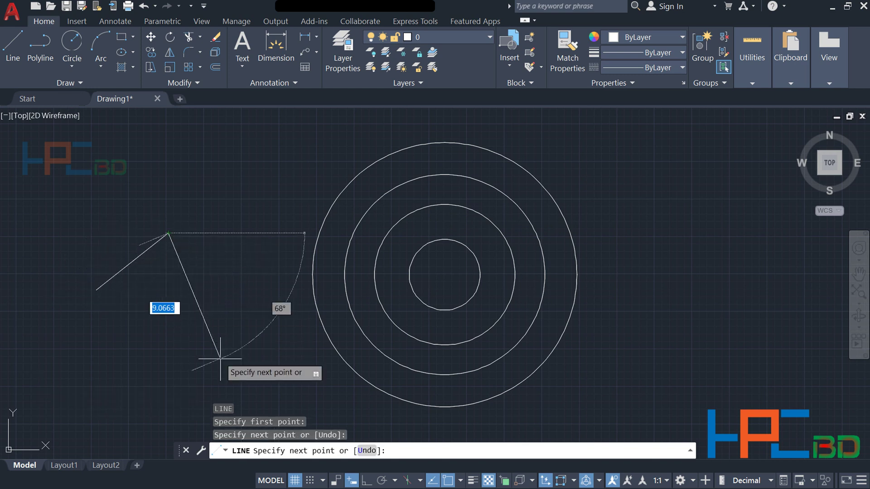
{"action": "left_click", "coordinate": [220, 358]}
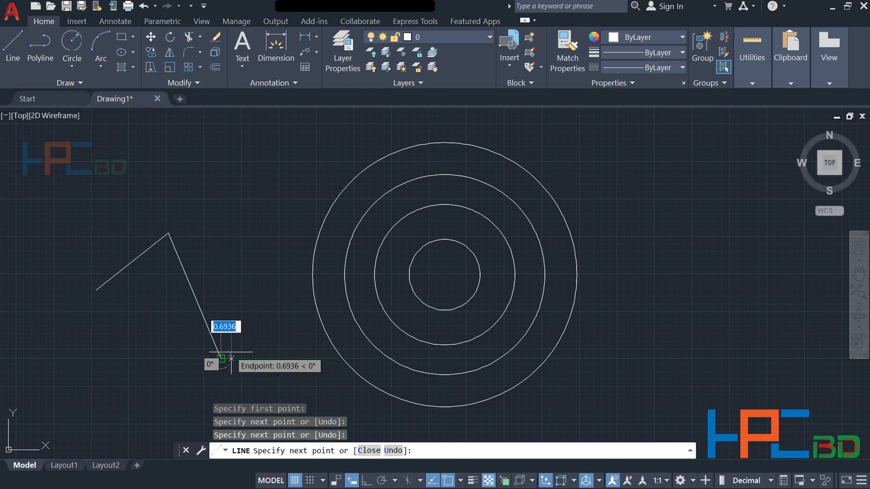
{"action": "key", "text": "Return"}
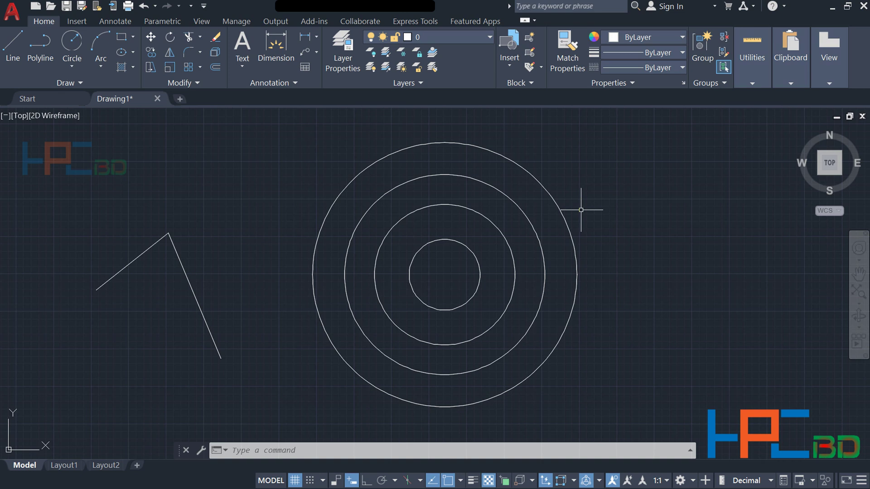
Step: Draw a second two-segment peaked line crossing the first one
{"action": "type", "text": "l"}
{"action": "key", "text": "Return"}
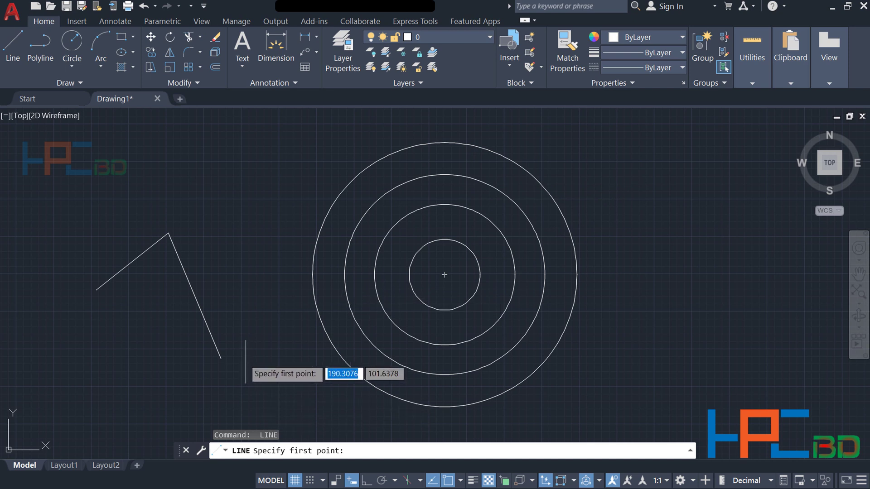
{"action": "left_click", "coordinate": [109, 339]}
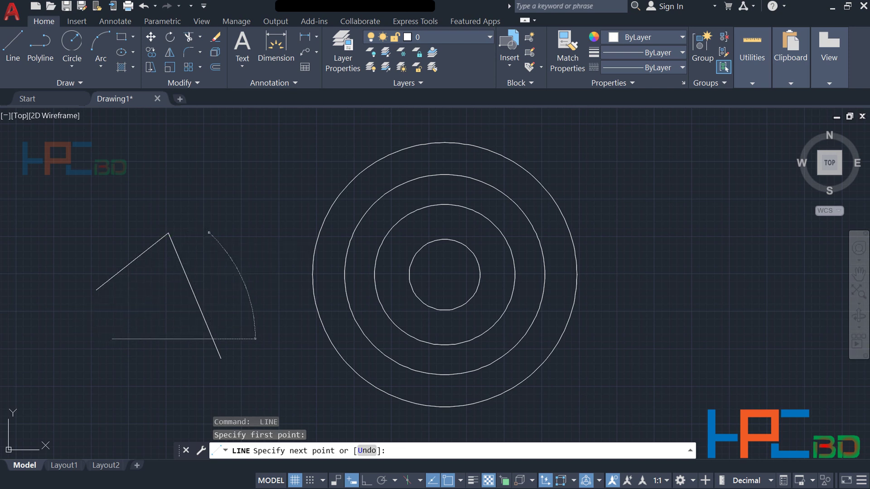
{"action": "left_click", "coordinate": [209, 232]}
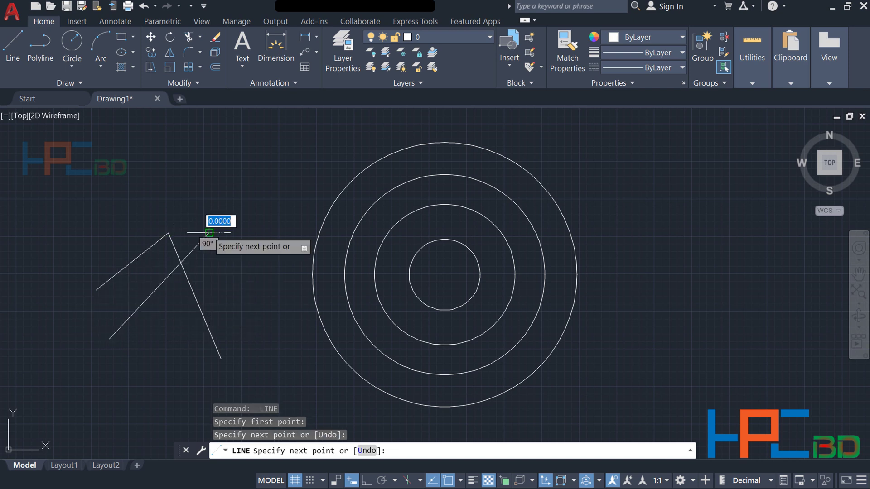
{"action": "left_click", "coordinate": [255, 321]}
{"action": "key", "text": "Return"}
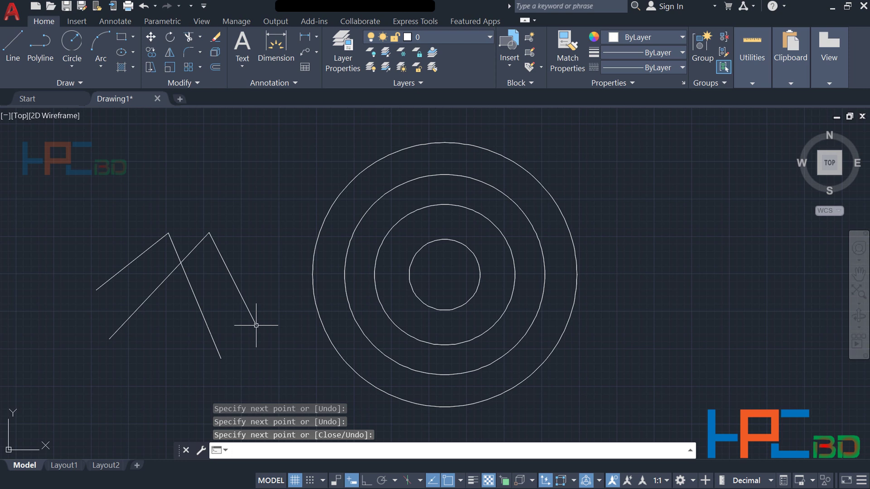
{"action": "key", "text": "Return"}
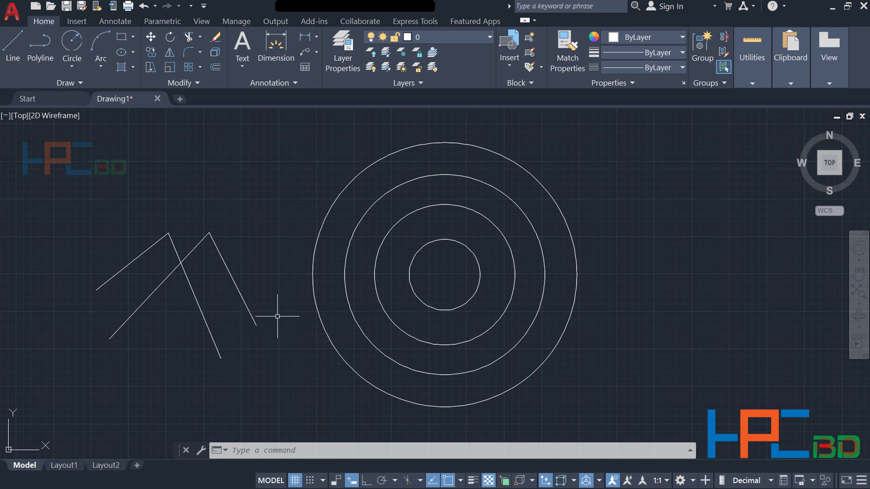
Step: Erase both peaked lines with the E command, keeping only the circles
{"action": "left_click_drag", "start_coordinate": [257, 339], "coordinate": [251, 346]}
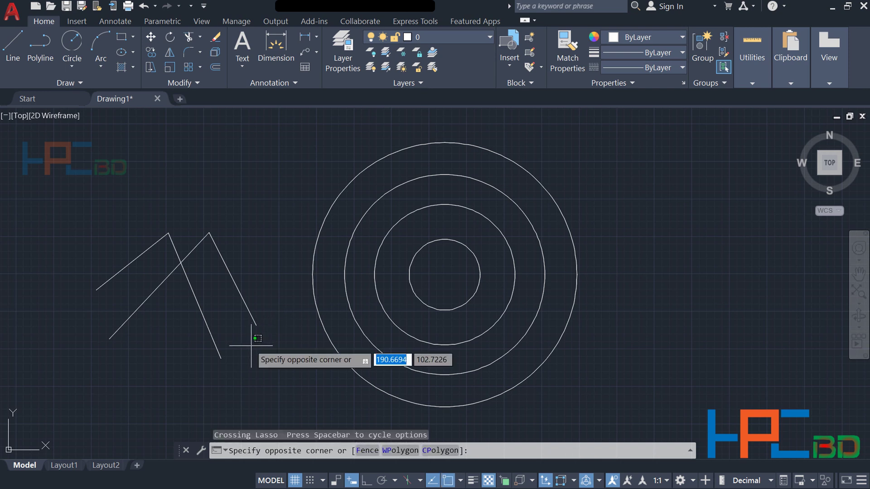
{"action": "key", "text": "Escape"}
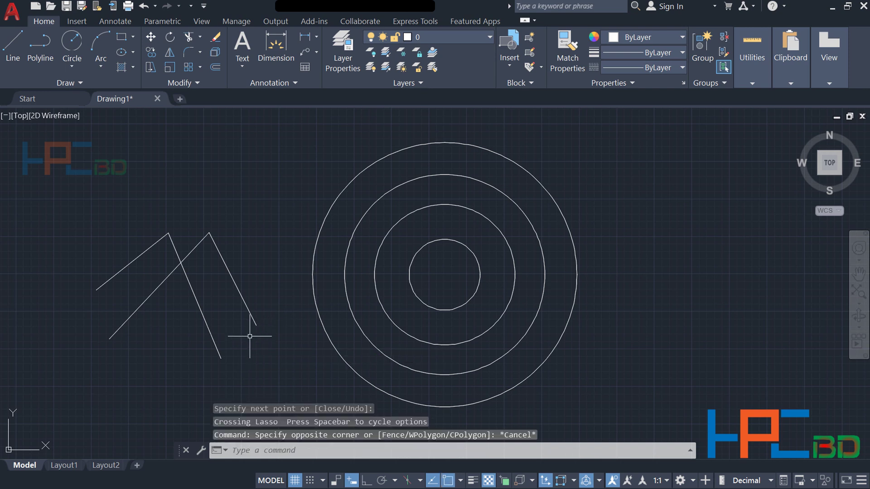
{"action": "type", "text": "e"}
{"action": "key", "text": "Return"}
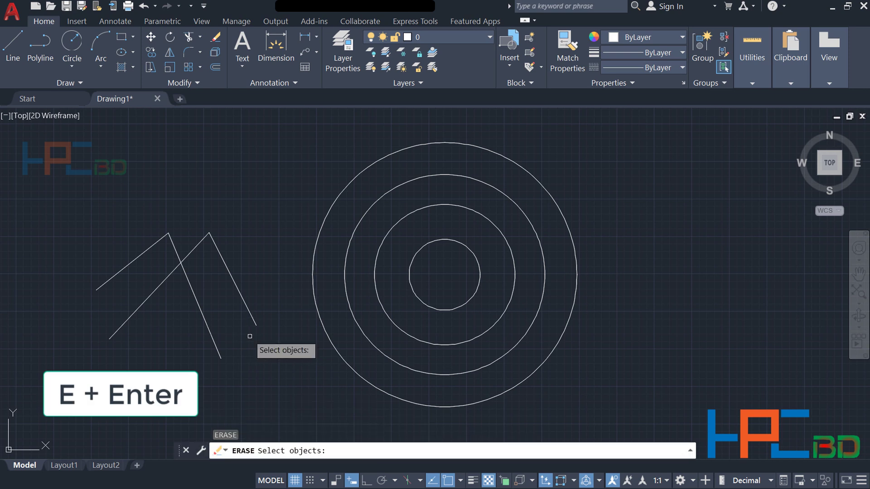
{"action": "mouse_move", "coordinate": [265, 351]}
{"action": "left_mouse_down"}
{"action": "mouse_move", "coordinate": [201, 383]}
{"action": "mouse_move", "coordinate": [141, 398]}
{"action": "mouse_move", "coordinate": [119, 362]}
{"action": "mouse_move", "coordinate": [124, 316]}
{"action": "mouse_move", "coordinate": [159, 215]}
{"action": "left_mouse_up"}
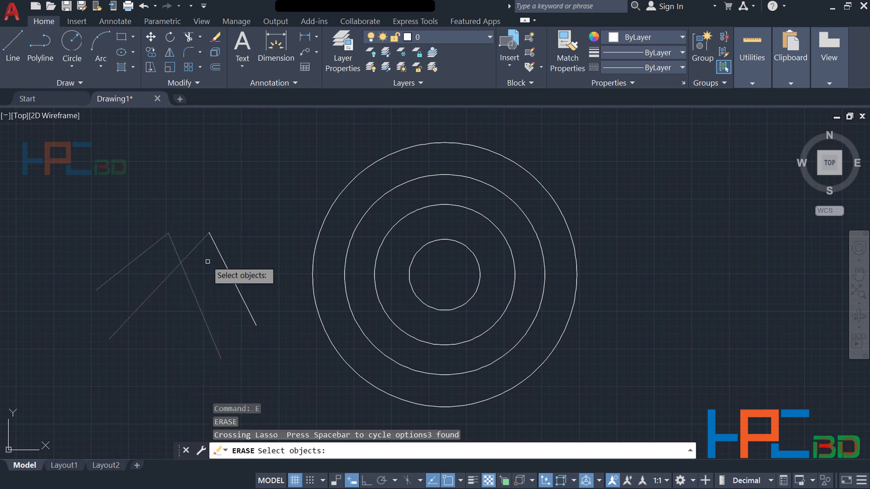
{"action": "left_click", "coordinate": [233, 280]}
{"action": "key", "text": "Return"}
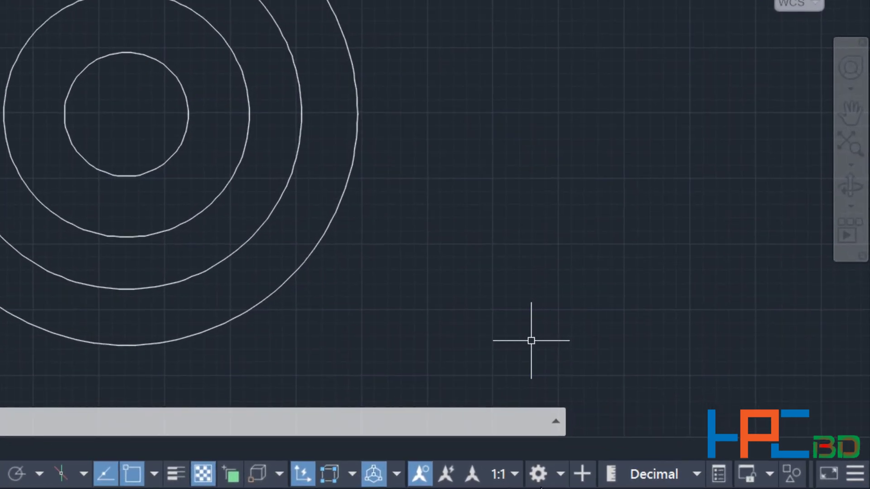
Step: Switch the workspace to 3D Modeling
{"action": "left_click", "coordinate": [540, 474]}
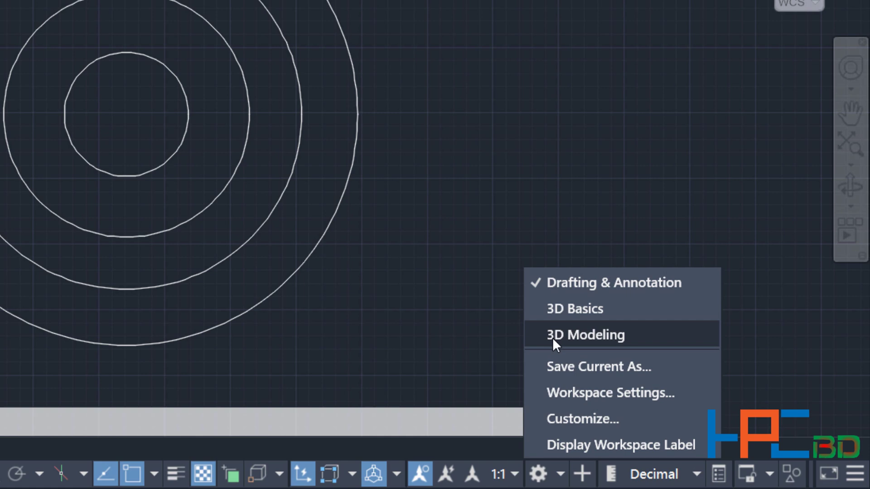
{"action": "left_click", "coordinate": [554, 336]}
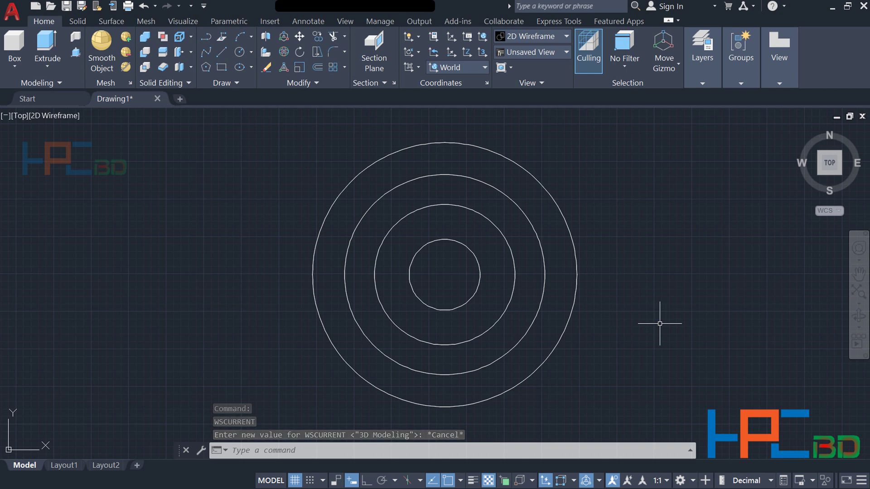
{"action": "middle_click_drag", "start_coordinate": [661, 321], "coordinate": [638, 319]}
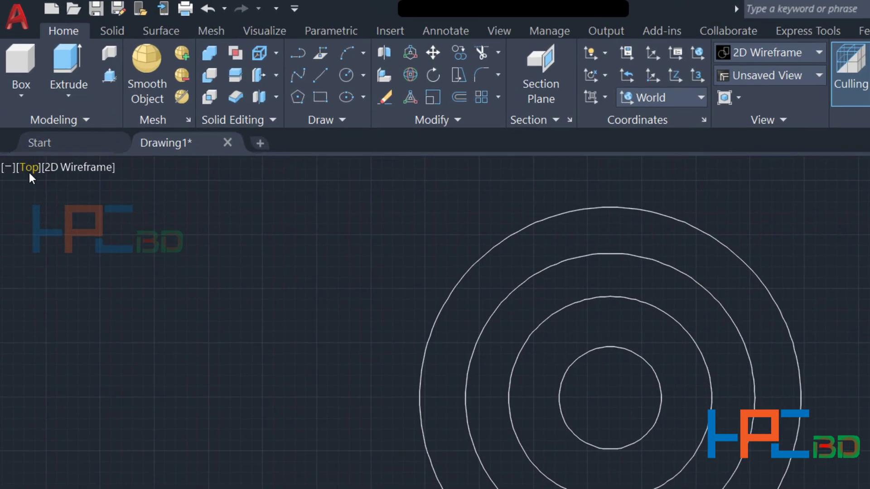
Step: Change the view to SW Isometric and centre the circles on screen
{"action": "left_click", "coordinate": [19, 115]}
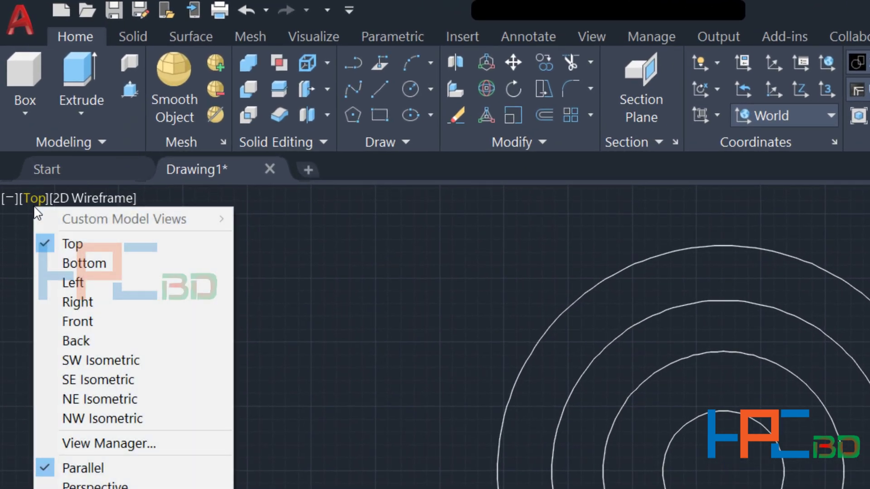
{"action": "left_click", "coordinate": [81, 361]}
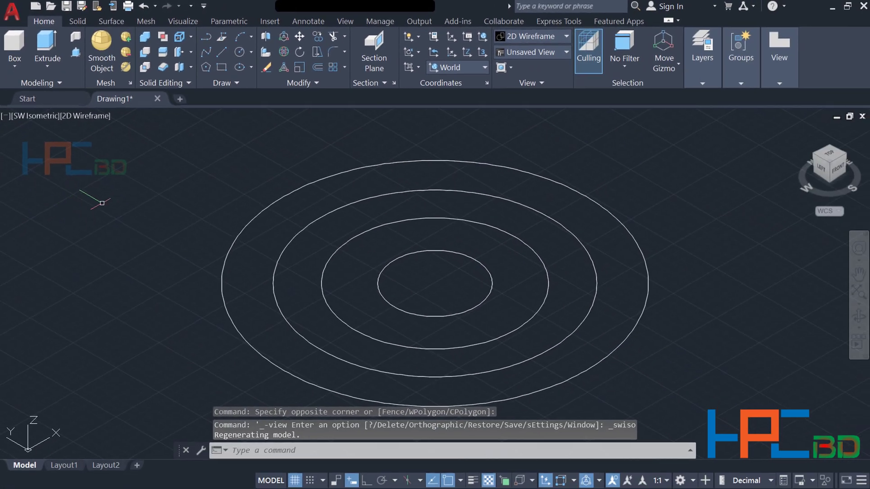
{"action": "scroll", "coordinate": [275, 242], "scroll_direction": "down", "scroll_amount": 4}
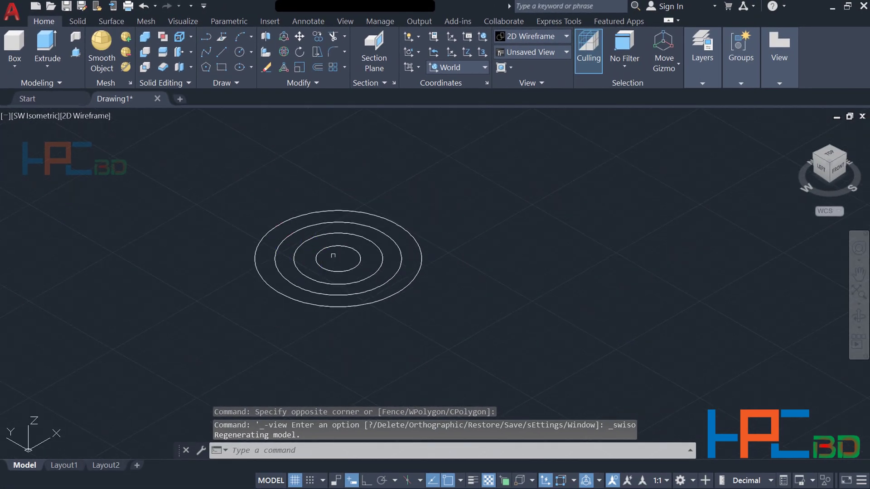
{"action": "mouse_move", "coordinate": [362, 260]}
{"action": "middle_mouse_down"}
{"action": "mouse_move", "coordinate": [462, 281]}
{"action": "mouse_move", "coordinate": [489, 312]}
{"action": "middle_mouse_up"}
{"action": "mouse_move", "coordinate": [437, 308]}
{"action": "middle_mouse_down"}
{"action": "mouse_move", "coordinate": [442, 268]}
{"action": "mouse_move", "coordinate": [400, 300]}
{"action": "mouse_move", "coordinate": [419, 319]}
{"action": "middle_mouse_up"}
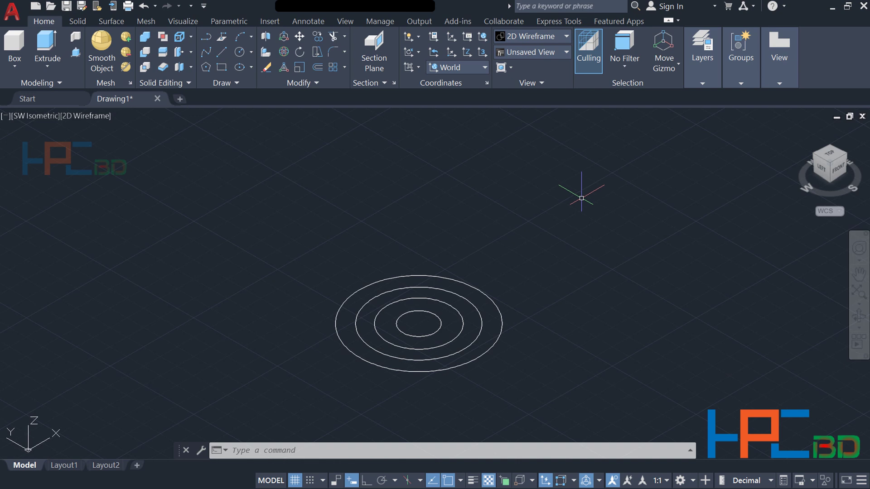
{"action": "left_click", "coordinate": [608, 111]}
{"action": "key", "text": "Escape"}
{"action": "key", "text": "Escape"}
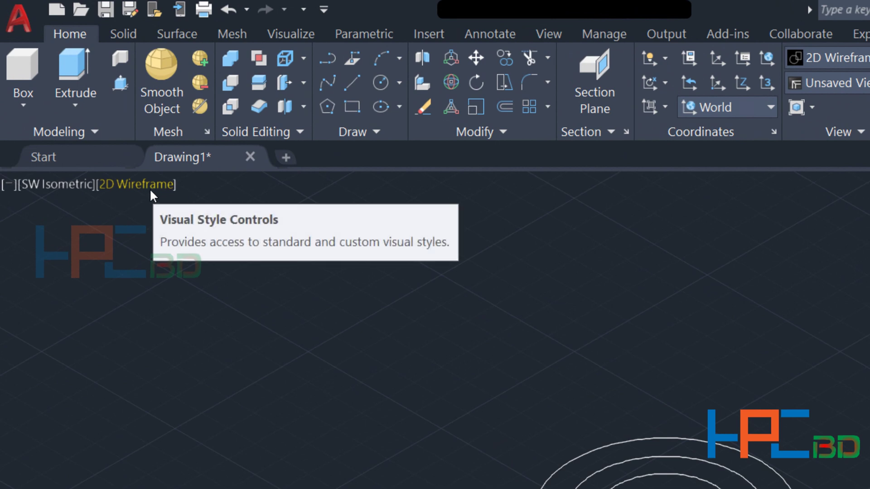
Step: Set the viewport visual style to Shaded
{"action": "left_click", "coordinate": [151, 189]}
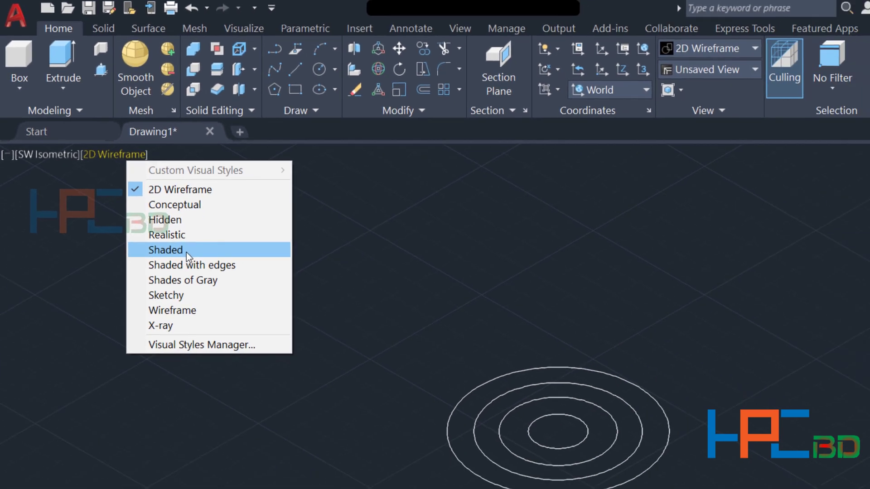
{"action": "left_click", "coordinate": [186, 252]}
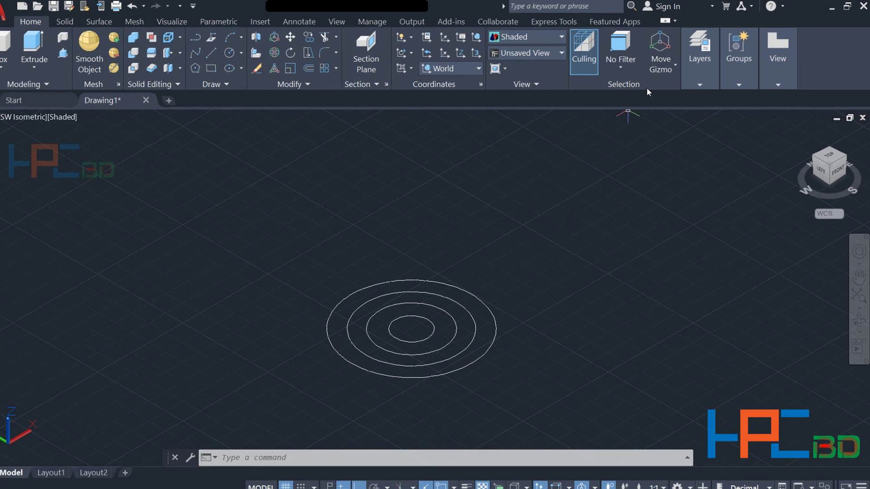
Step: Choose Move Gizmo as the selection gizmo and select the innermost circle
{"action": "left_click", "coordinate": [674, 68]}
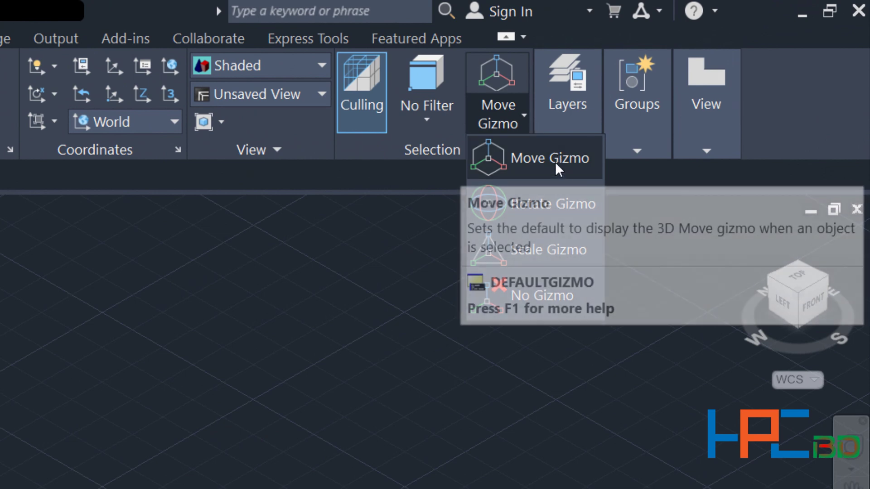
{"action": "left_click", "coordinate": [558, 168]}
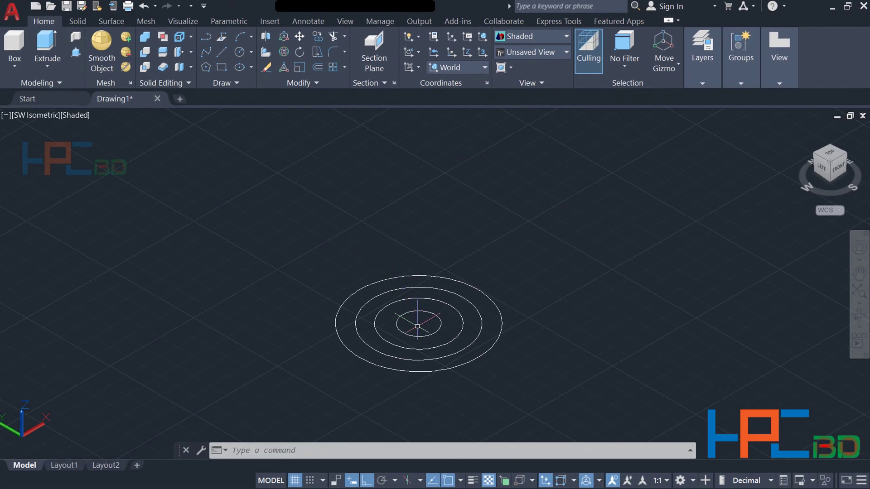
{"action": "left_click", "coordinate": [422, 335]}
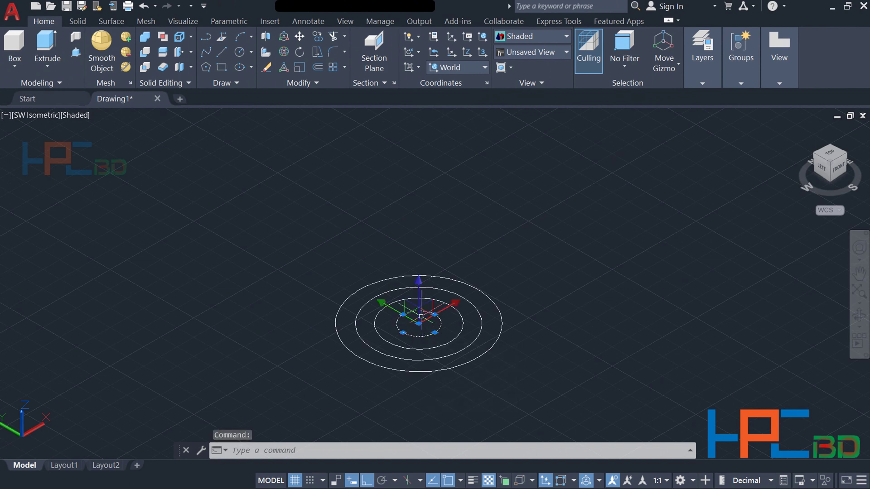
Step: Lift the innermost circle straight up along the gizmo's Z axis above the other three
{"action": "left_click", "coordinate": [419, 281]}
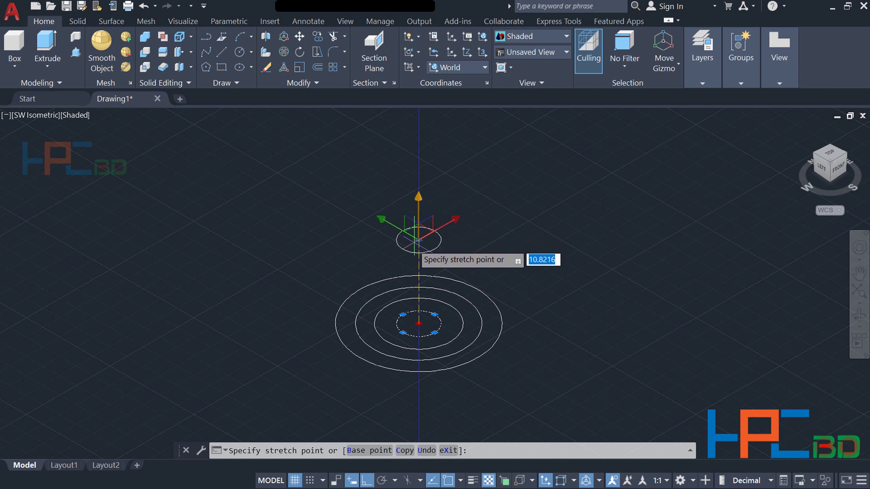
{"action": "left_click", "coordinate": [419, 244]}
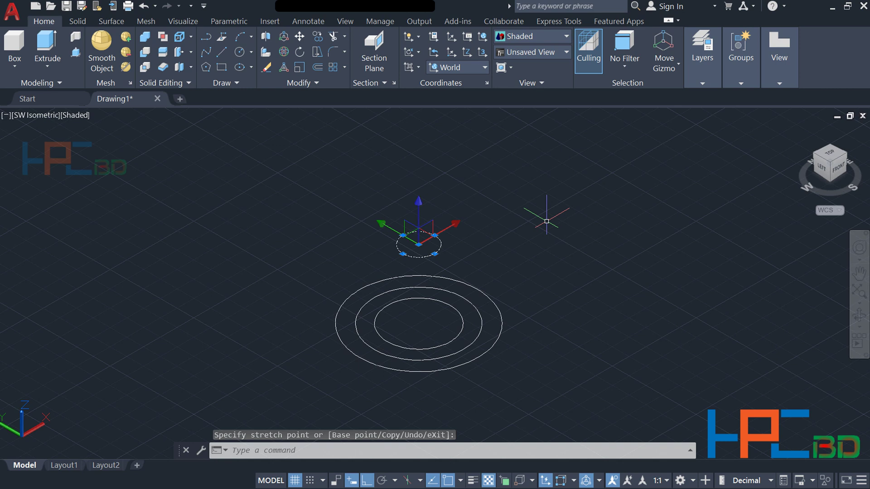
{"action": "key", "text": "Escape"}
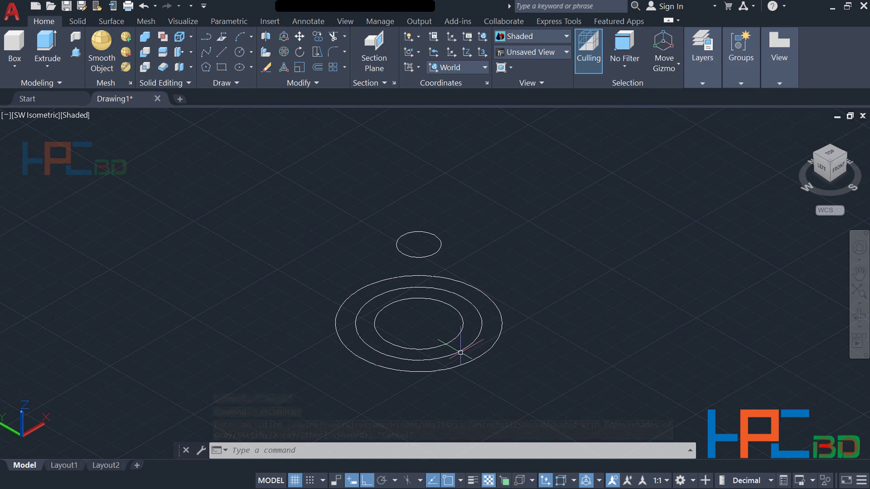
Step: Window-select the next inner circle and raise it along Z to the top of the stack
{"action": "left_click", "coordinate": [444, 345]}
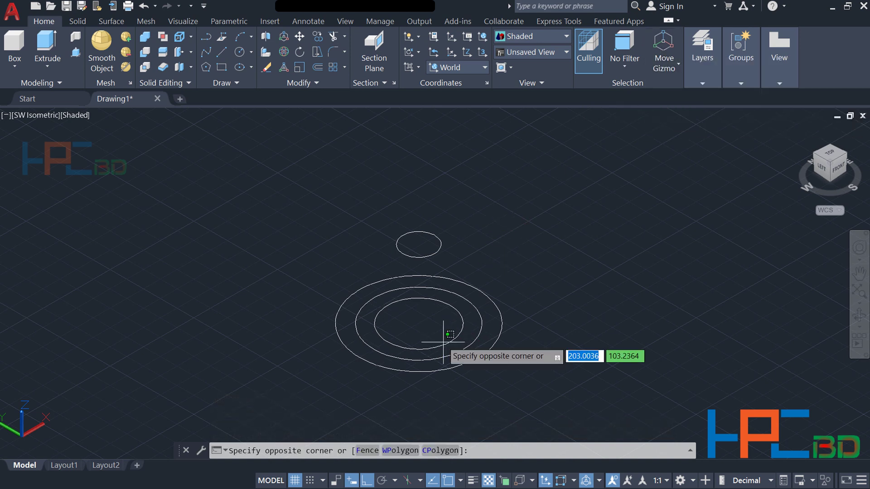
{"action": "left_click", "coordinate": [440, 342]}
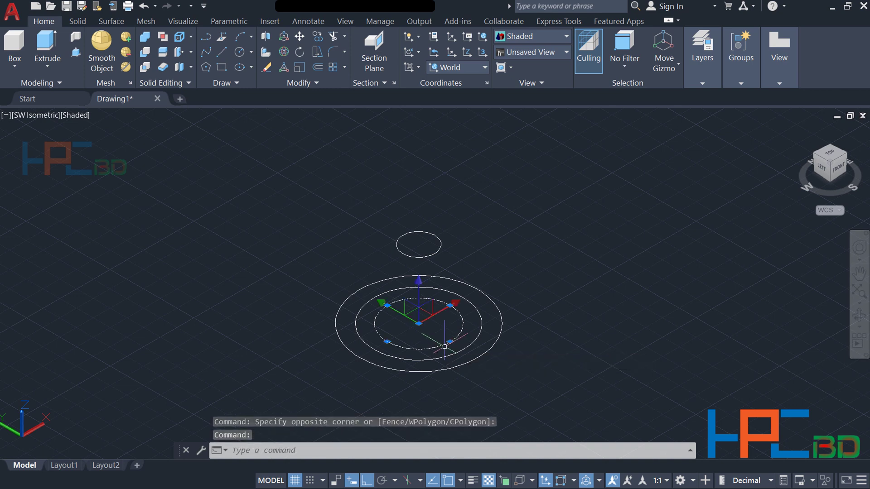
{"action": "left_click", "coordinate": [418, 281]}
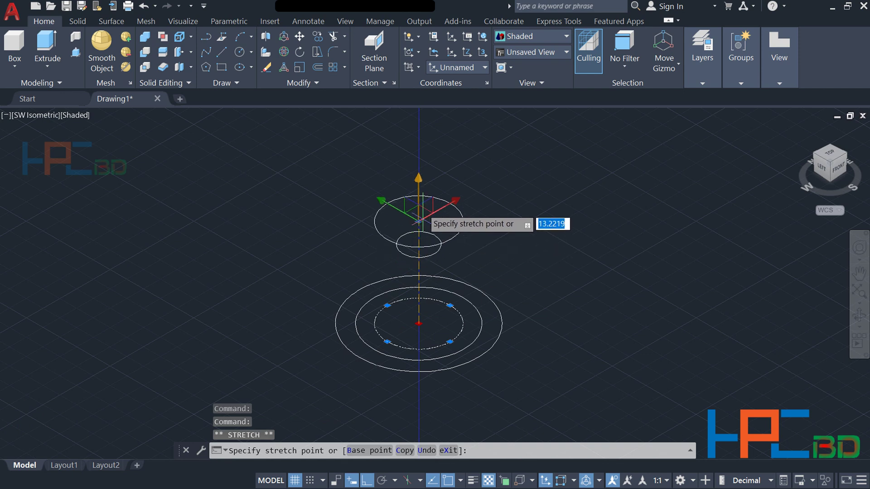
{"action": "scroll", "coordinate": [420, 159], "scroll_direction": "down", "scroll_amount": 2}
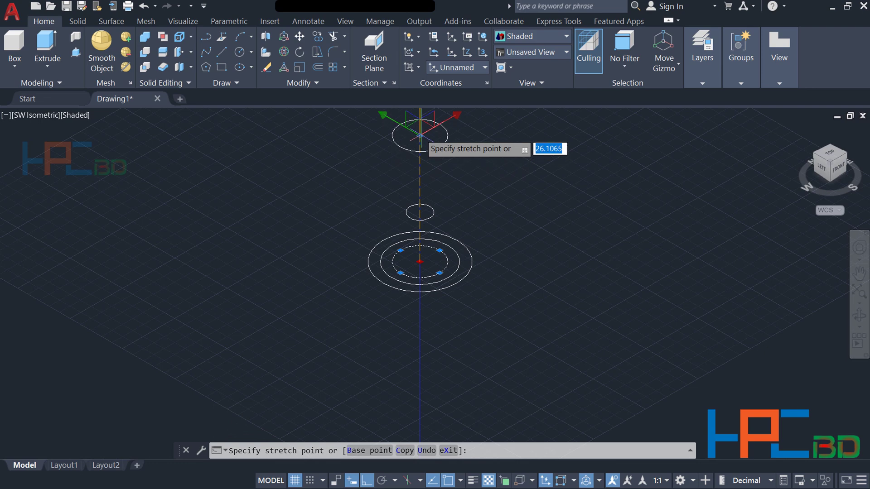
{"action": "left_click", "coordinate": [420, 135]}
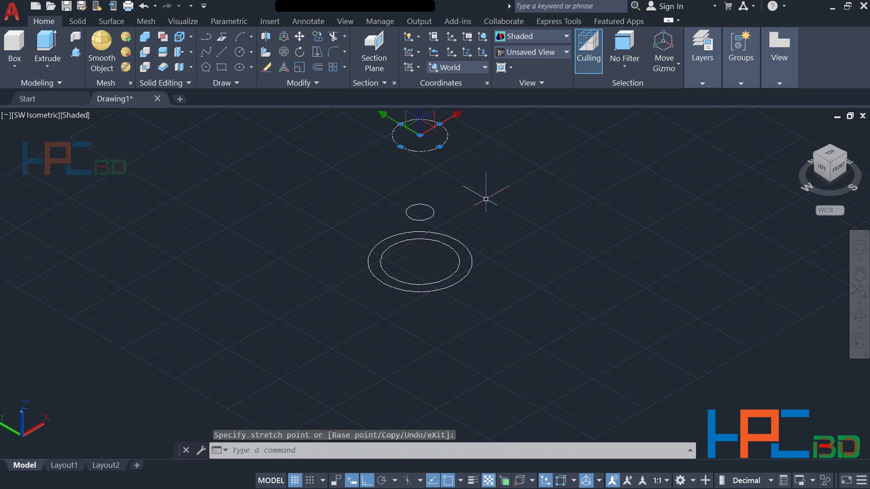
{"action": "middle_click_drag", "start_coordinate": [486, 199], "coordinate": [493, 222]}
{"action": "scroll", "coordinate": [492, 218], "scroll_direction": "down", "scroll_amount": 1}
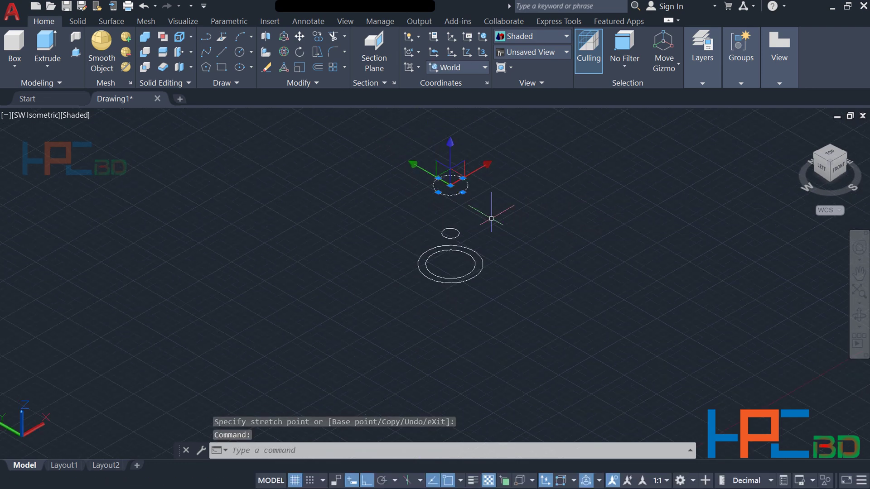
{"action": "middle_click", "coordinate": [491, 219]}
{"action": "scroll", "coordinate": [520, 198], "scroll_direction": "up", "scroll_amount": 1}
{"action": "middle_click_drag", "start_coordinate": [539, 242], "coordinate": [537, 258]}
{"action": "key", "text": "Escape"}
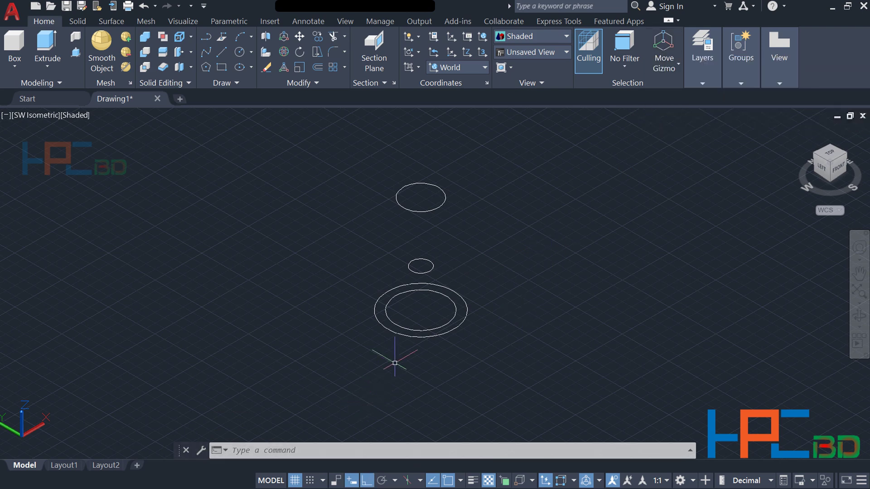
Step: Raise the remaining inner circle to a height between the top and small circles
{"action": "left_click", "coordinate": [421, 330]}
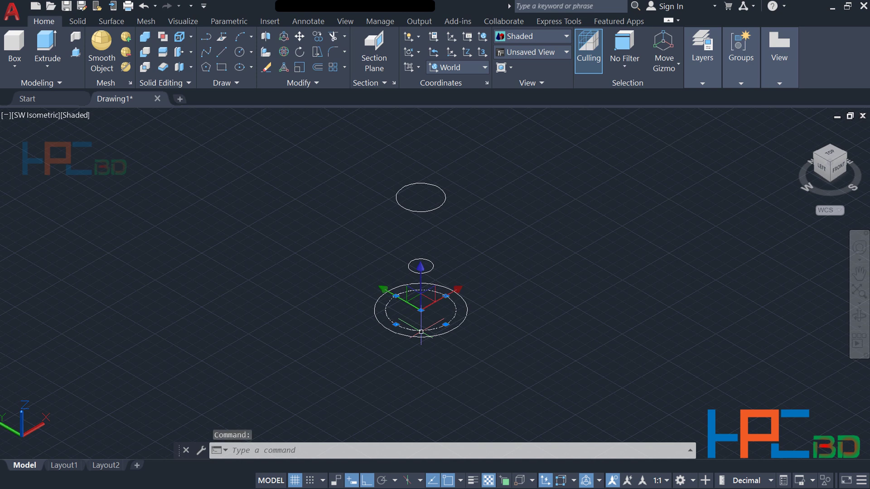
{"action": "left_click", "coordinate": [421, 270]}
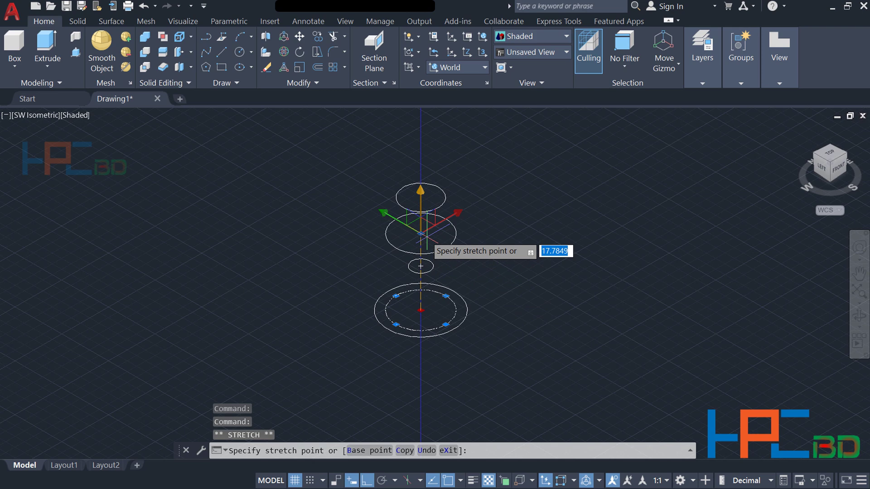
{"action": "left_click", "coordinate": [421, 266]}
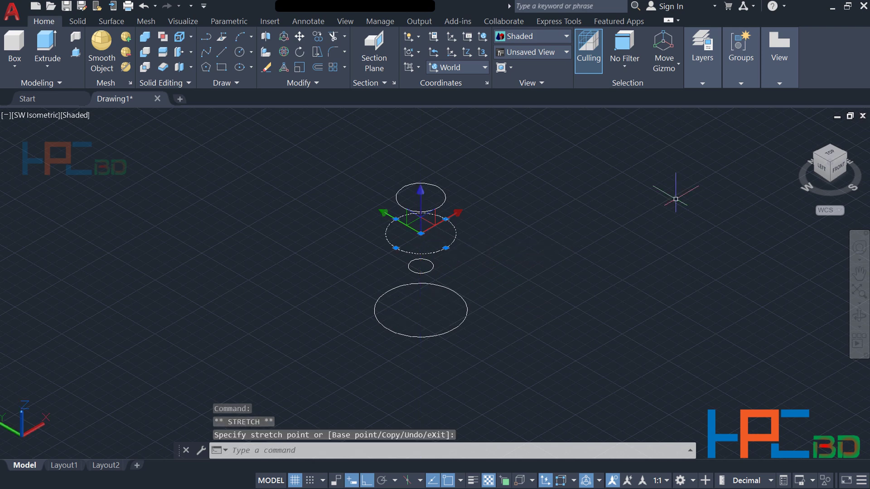
{"action": "key", "text": "Escape"}
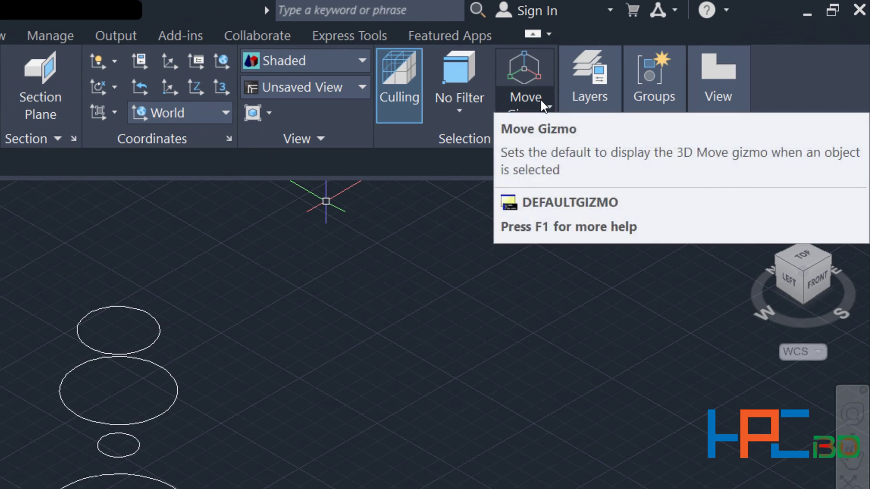
Step: Switch to the scale gizmo and enlarge the mid-height circle's radius
{"action": "left_click", "coordinate": [541, 104]}
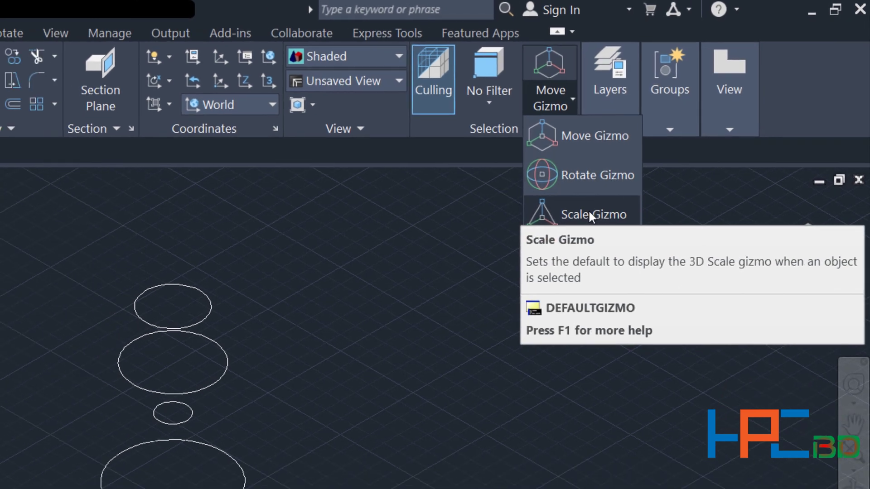
{"action": "left_click", "coordinate": [589, 214]}
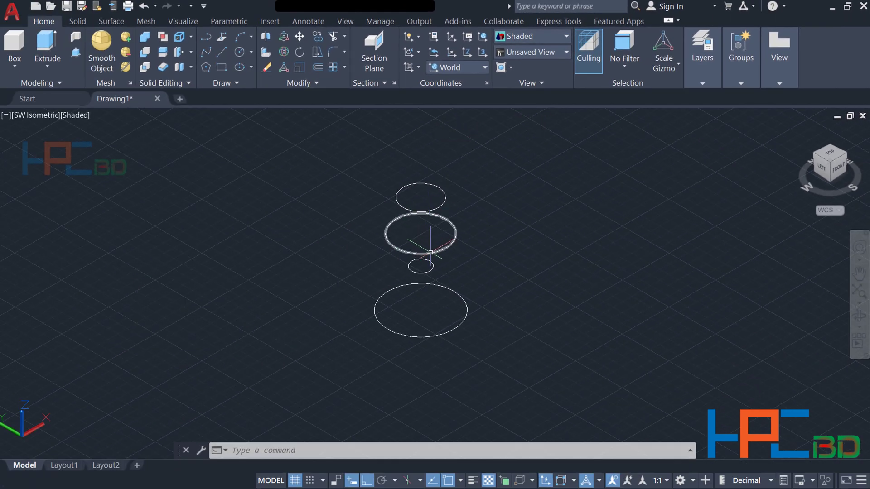
{"action": "left_click", "coordinate": [433, 254]}
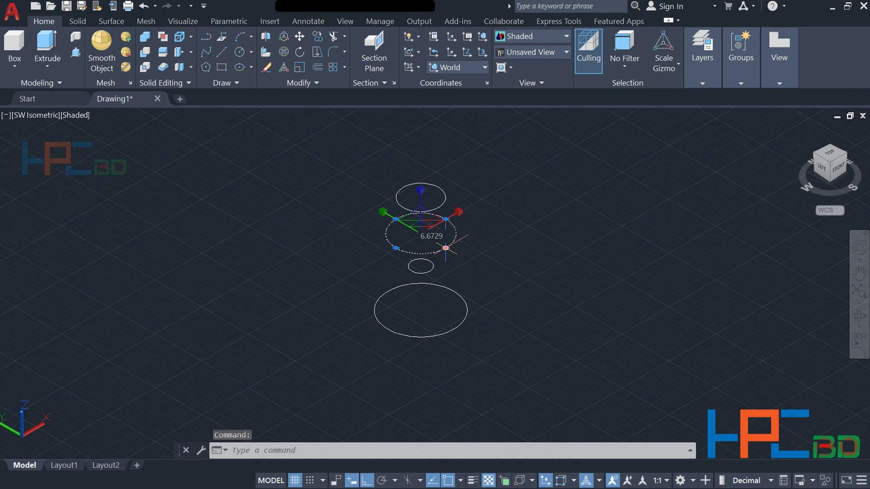
{"action": "left_click", "coordinate": [446, 247]}
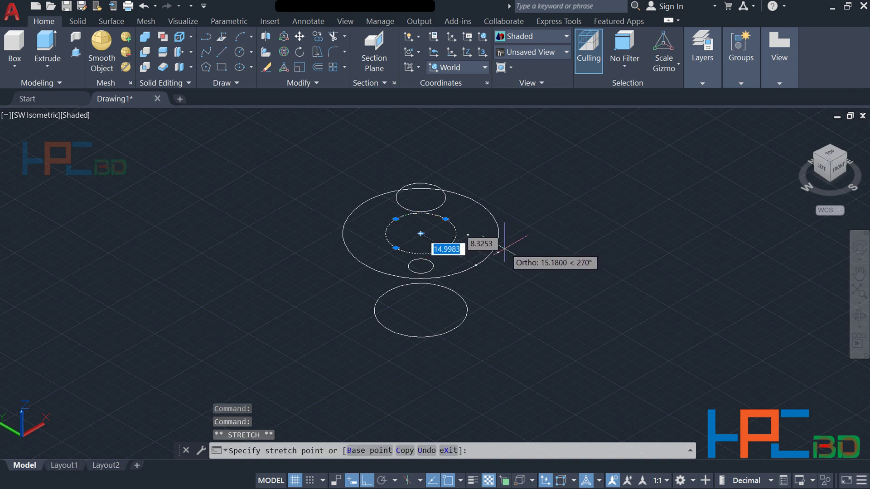
{"action": "left_click", "coordinate": [475, 236]}
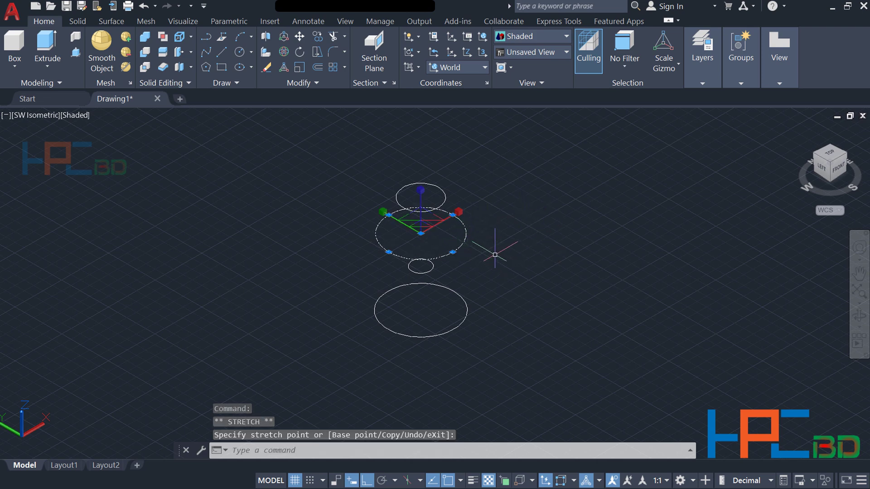
{"action": "key", "text": "Escape"}
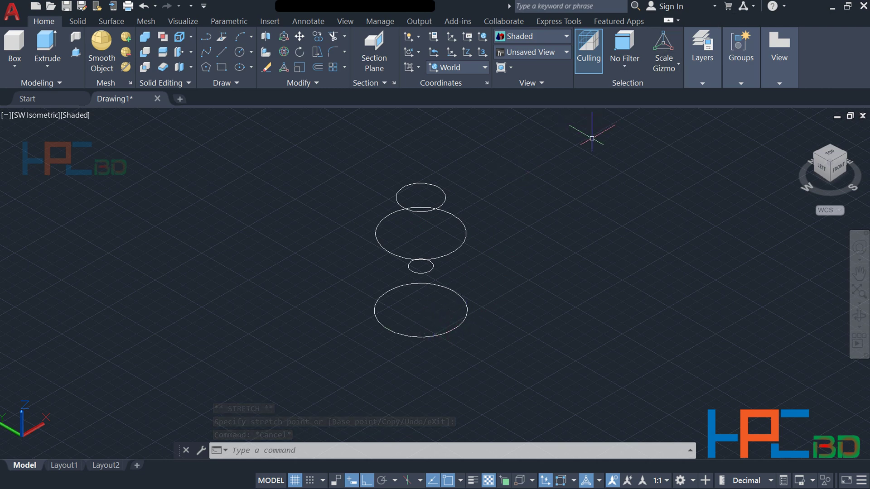
Step: Pull the bottom circle's edge grip inward to give it a smaller radius
{"action": "left_click", "coordinate": [448, 330]}
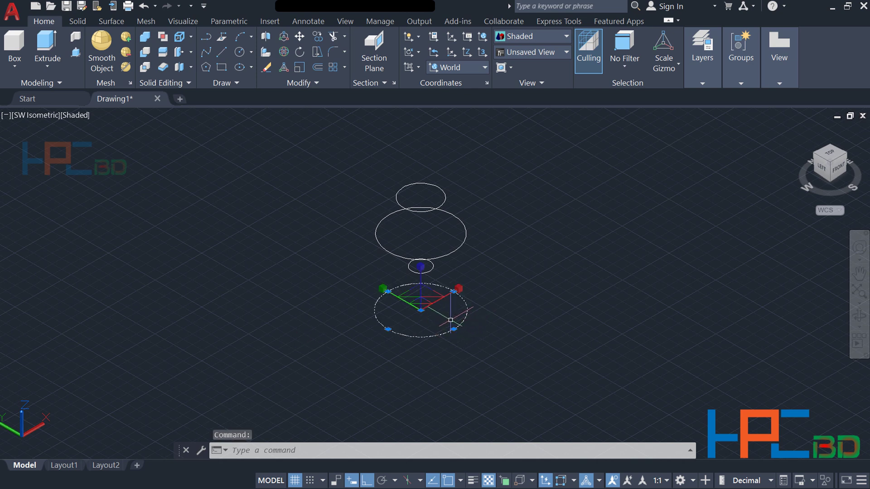
{"action": "left_click", "coordinate": [453, 291]}
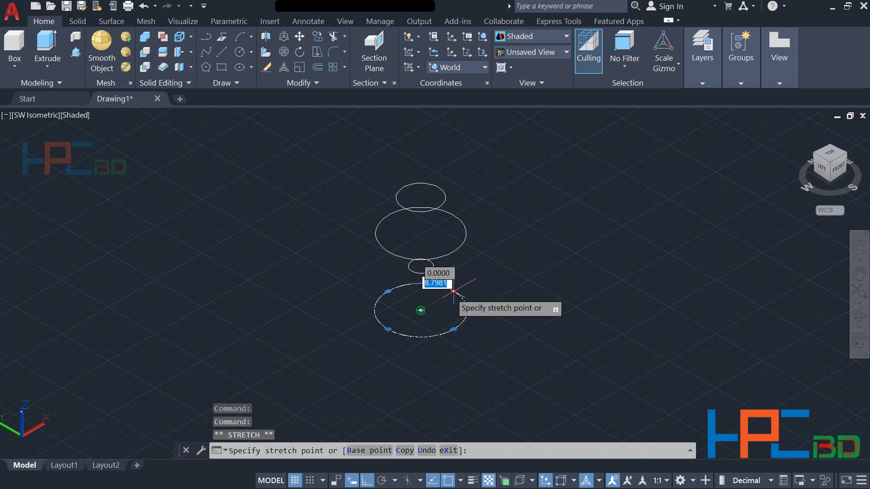
{"action": "left_click", "coordinate": [446, 299]}
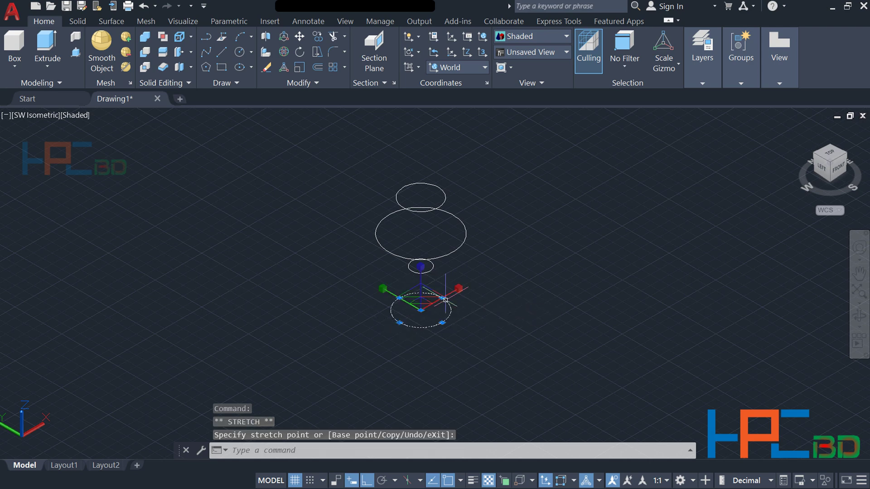
{"action": "key", "text": "Escape"}
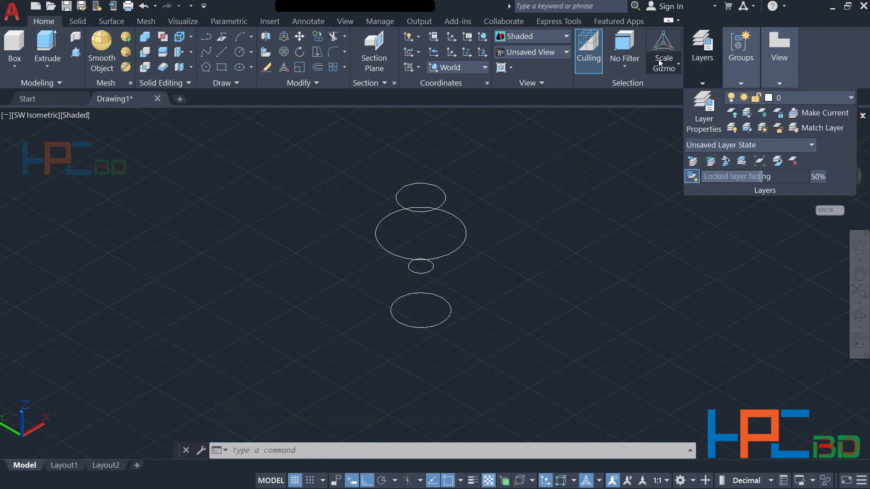
Step: Switch to the Move gizmo and drop the small middle circle lower along Z
{"action": "left_click", "coordinate": [677, 64]}
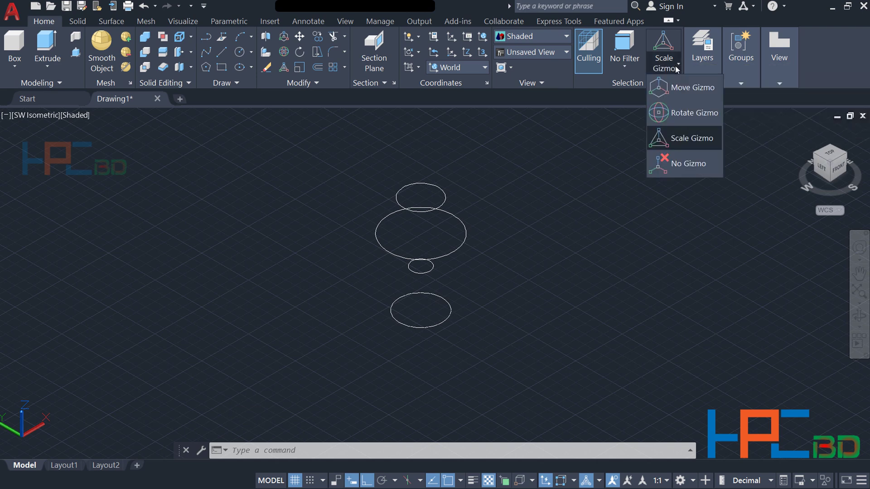
{"action": "left_click", "coordinate": [677, 94]}
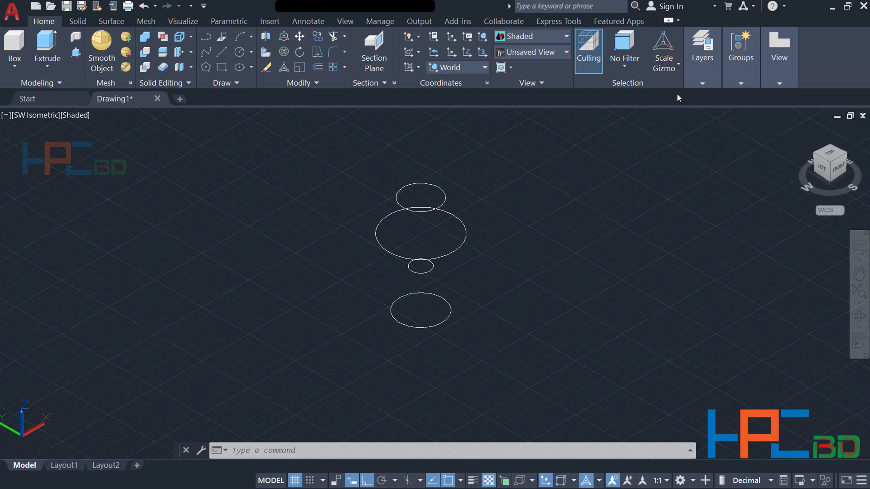
{"action": "left_click", "coordinate": [420, 273]}
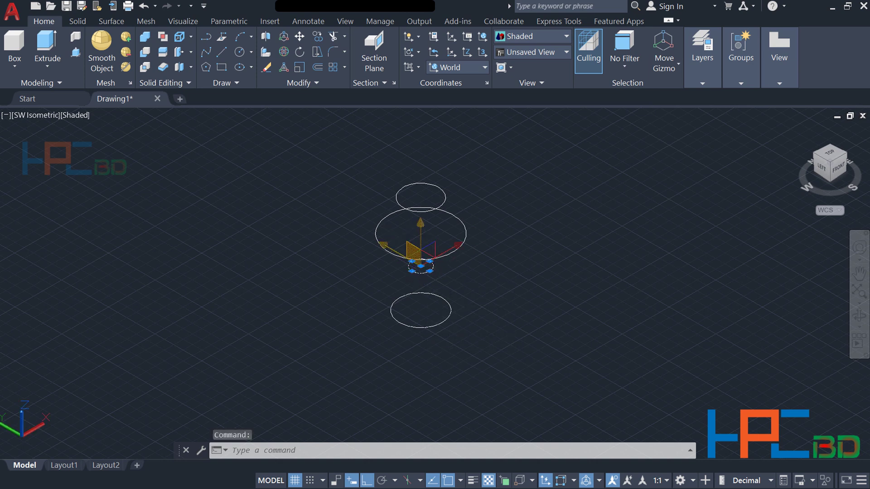
{"action": "left_click", "coordinate": [421, 266]}
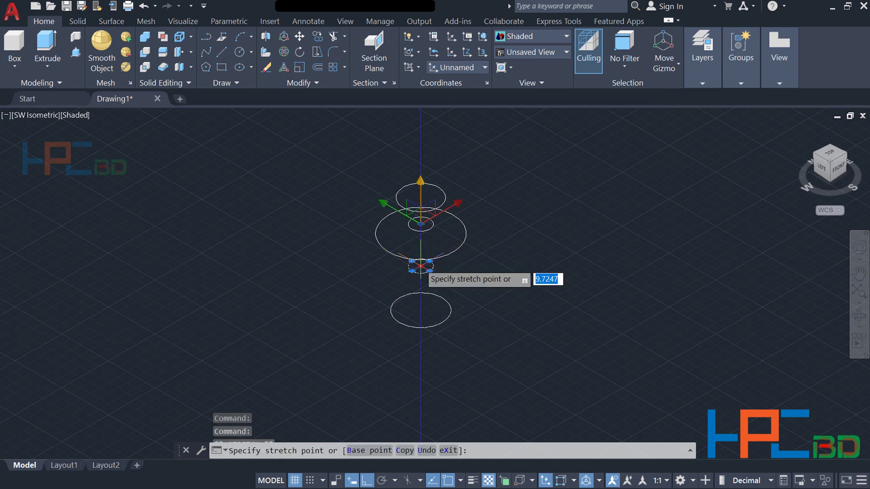
{"action": "left_click", "coordinate": [421, 310]}
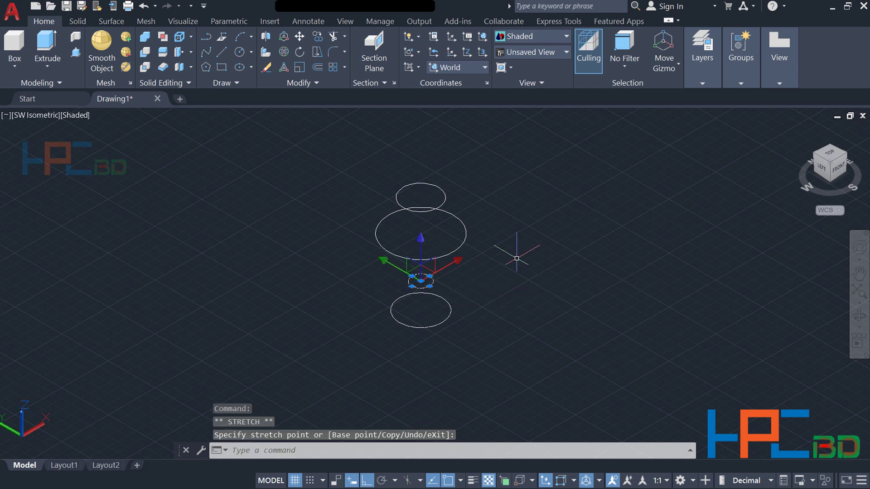
{"action": "key", "text": "Escape"}
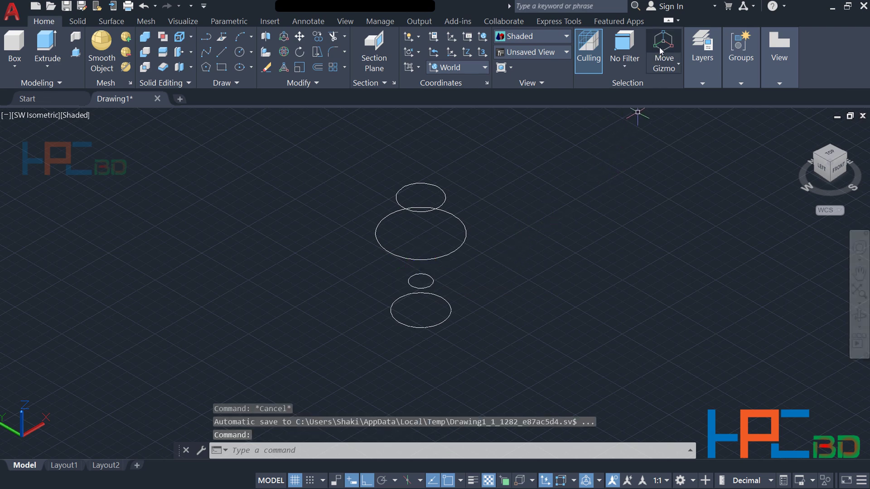
Step: Move the large circle down along Z to a lower spot in the stack
{"action": "left_click", "coordinate": [425, 260]}
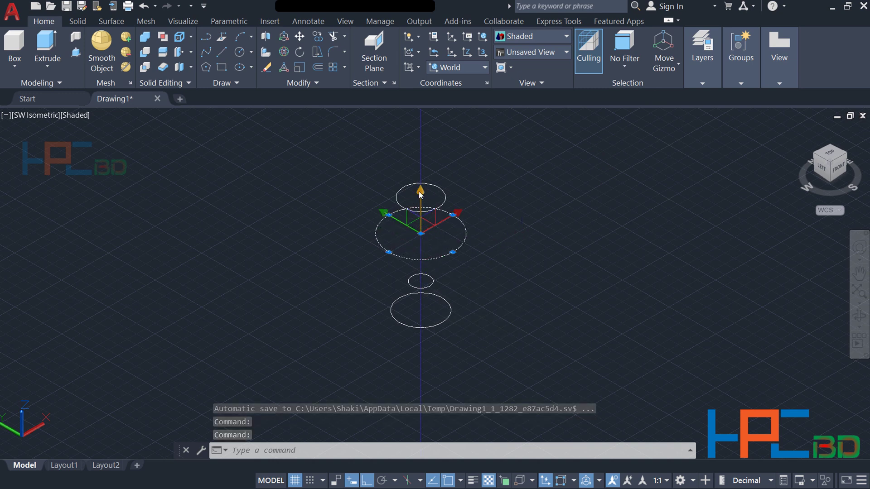
{"action": "left_click", "coordinate": [420, 192]}
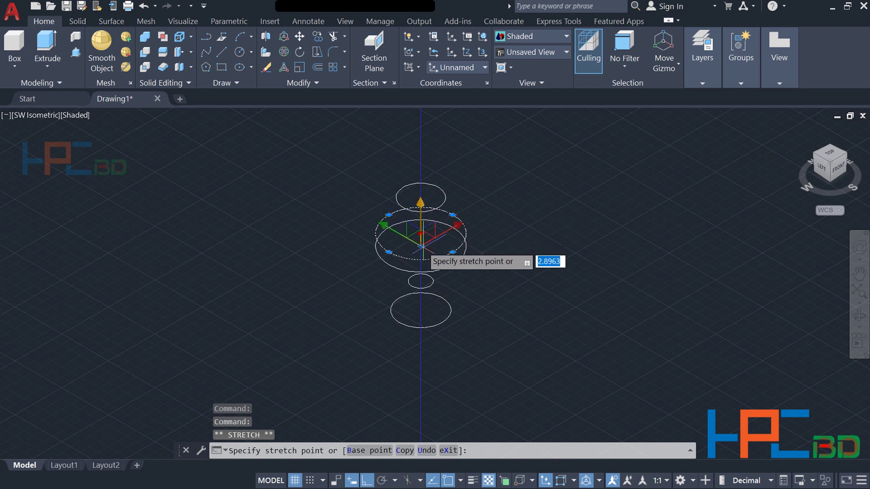
{"action": "left_click", "coordinate": [420, 247]}
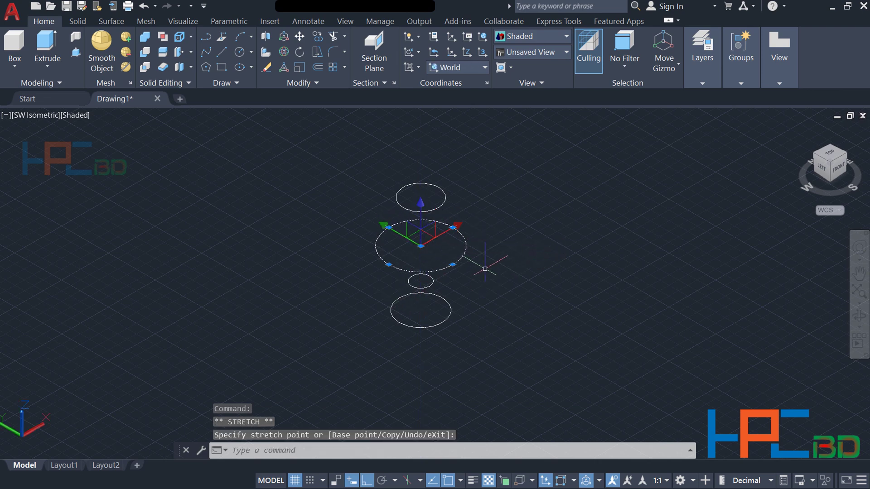
{"action": "key", "text": "Escape"}
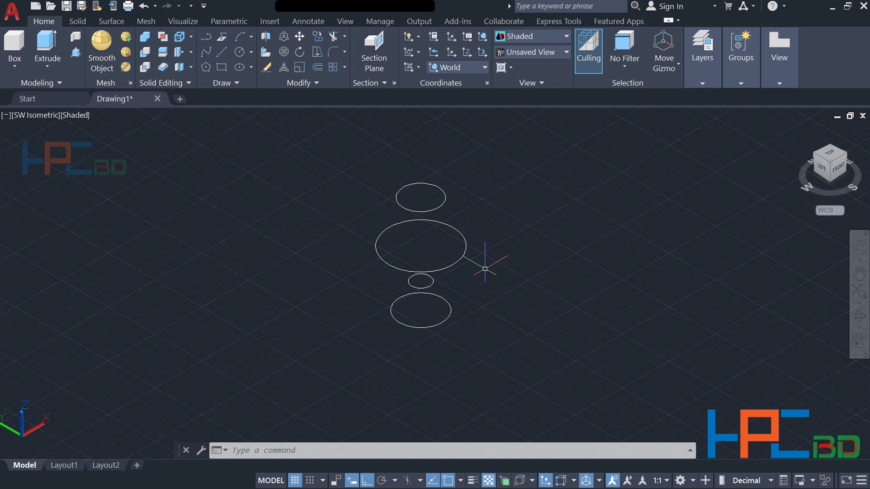
Step: Start the CO copy command and lasso-select all four stacked circles
{"action": "type", "text": "p"}
{"action": "key", "text": "Return"}
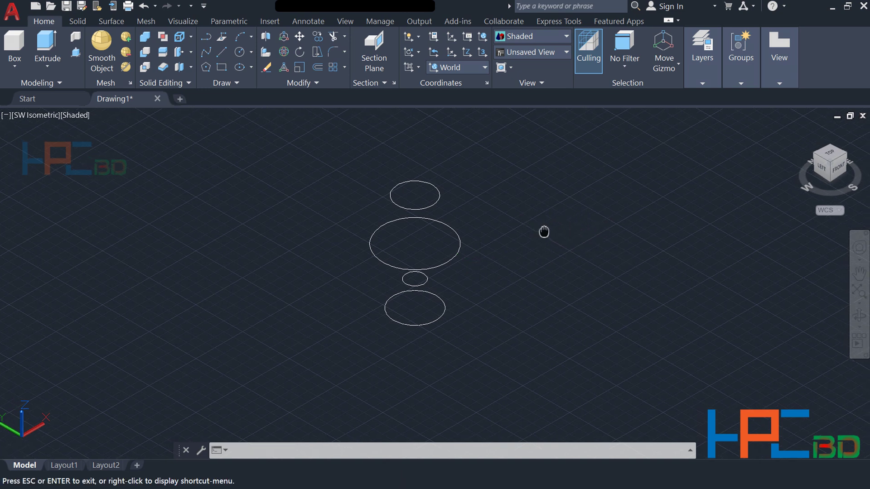
{"action": "mouse_move", "coordinate": [544, 231]}
{"action": "left_mouse_down"}
{"action": "mouse_move", "coordinate": [476, 246]}
{"action": "mouse_move", "coordinate": [457, 274]}
{"action": "left_mouse_up"}
{"action": "key", "text": "Escape"}
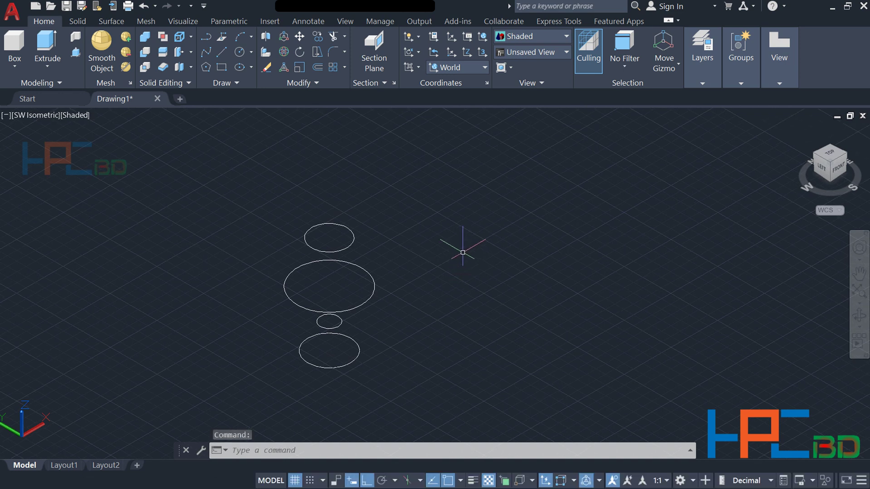
{"action": "key", "text": "Escape"}
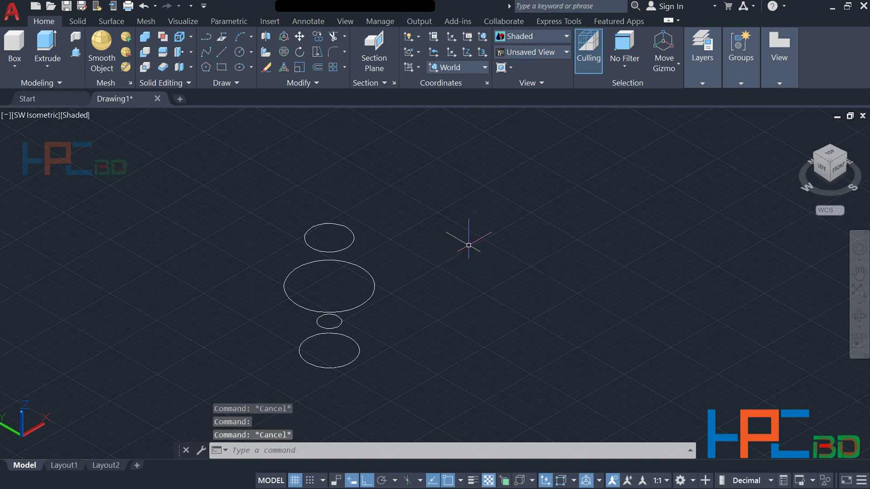
{"action": "type", "text": "co"}
{"action": "key", "text": "Return"}
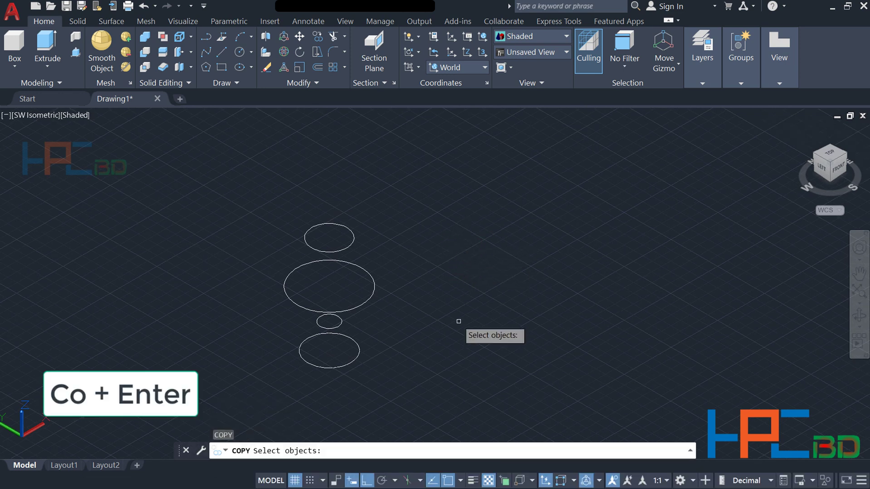
{"action": "left_click", "coordinate": [342, 382]}
{"action": "left_click", "coordinate": [341, 382]}
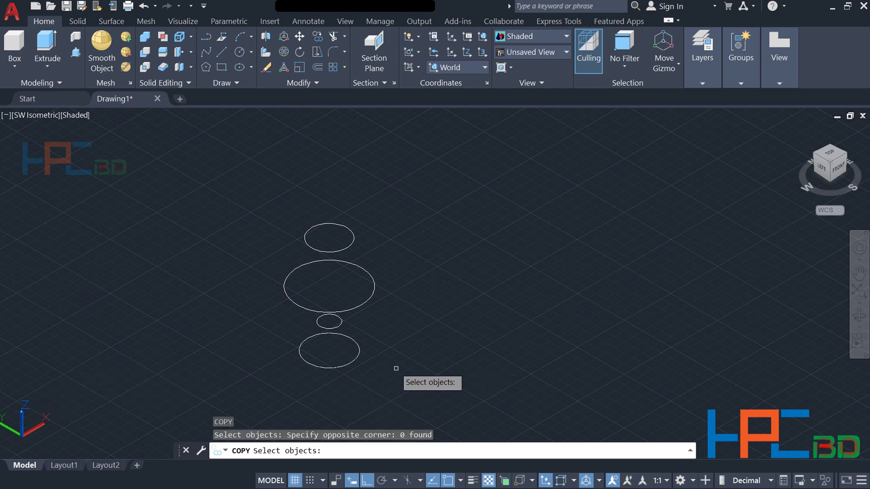
{"action": "mouse_move", "coordinate": [396, 369]}
{"action": "left_mouse_down"}
{"action": "mouse_move", "coordinate": [354, 404]}
{"action": "mouse_move", "coordinate": [279, 411]}
{"action": "mouse_move", "coordinate": [252, 290]}
{"action": "mouse_move", "coordinate": [251, 217]}
{"action": "mouse_move", "coordinate": [314, 183]}
{"action": "left_mouse_up"}
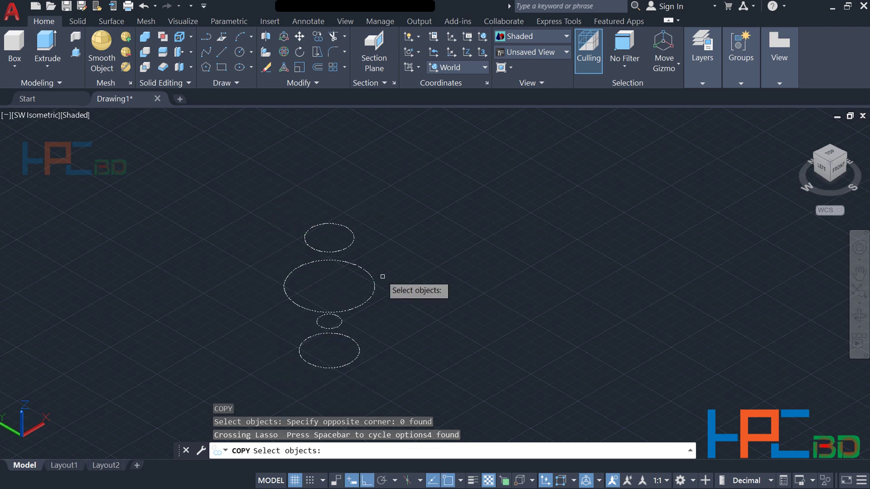
{"action": "key", "text": "Return"}
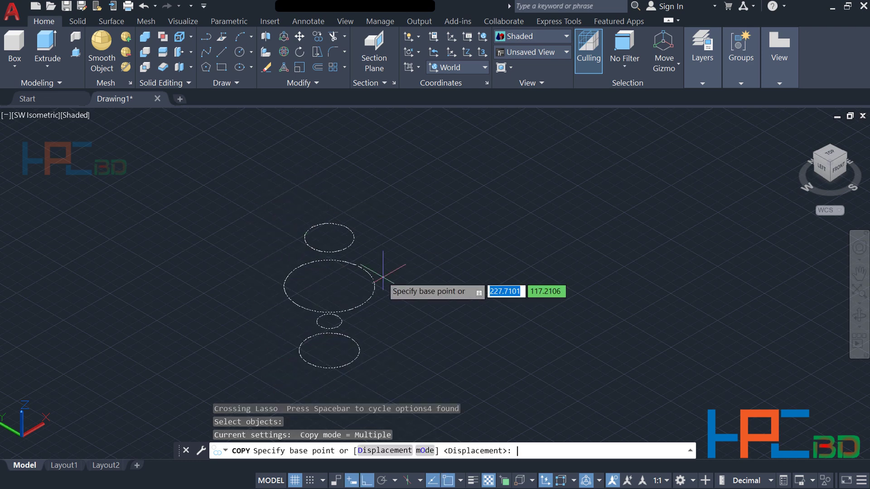
Step: Place three copies of the circle stack in a row along the ortho line
{"action": "left_click", "coordinate": [406, 303]}
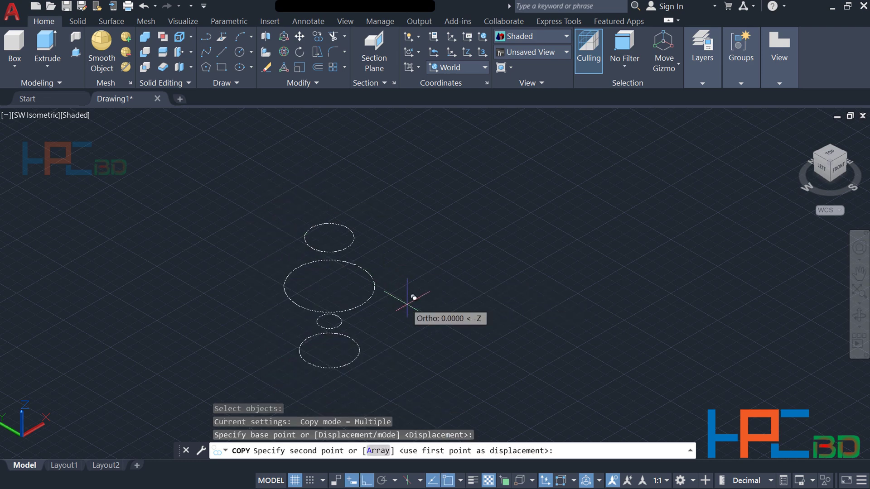
{"action": "left_click", "coordinate": [540, 225]}
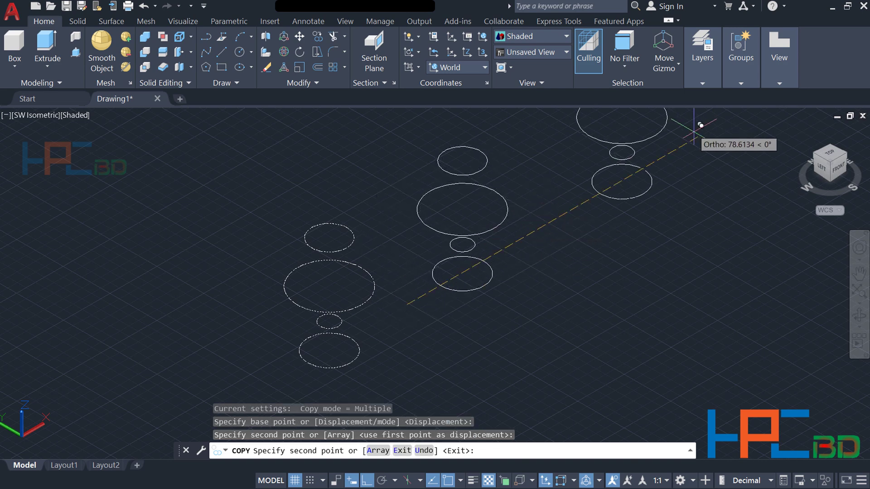
{"action": "left_click", "coordinate": [666, 171]}
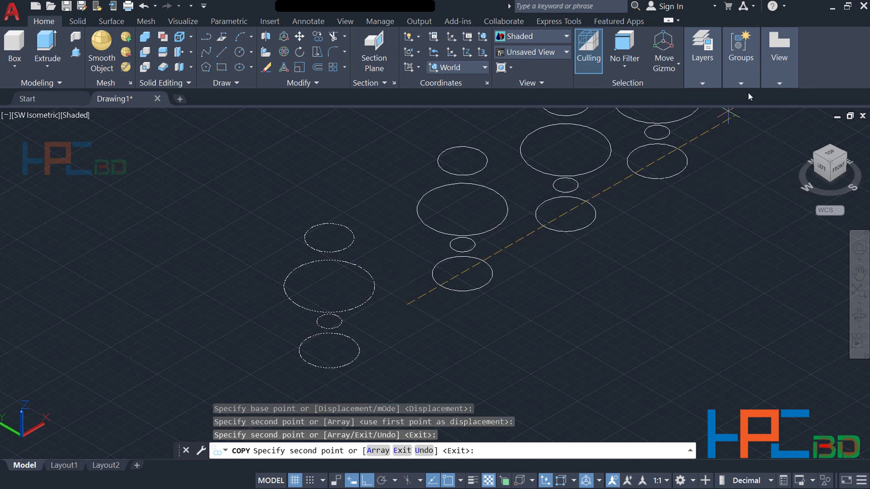
{"action": "scroll", "coordinate": [750, 132], "scroll_direction": "down", "scroll_amount": 5}
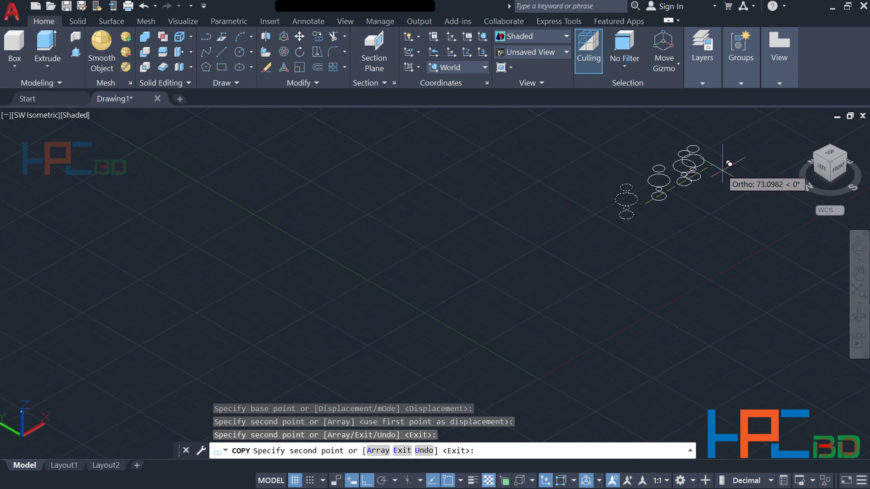
{"action": "left_click", "coordinate": [734, 152]}
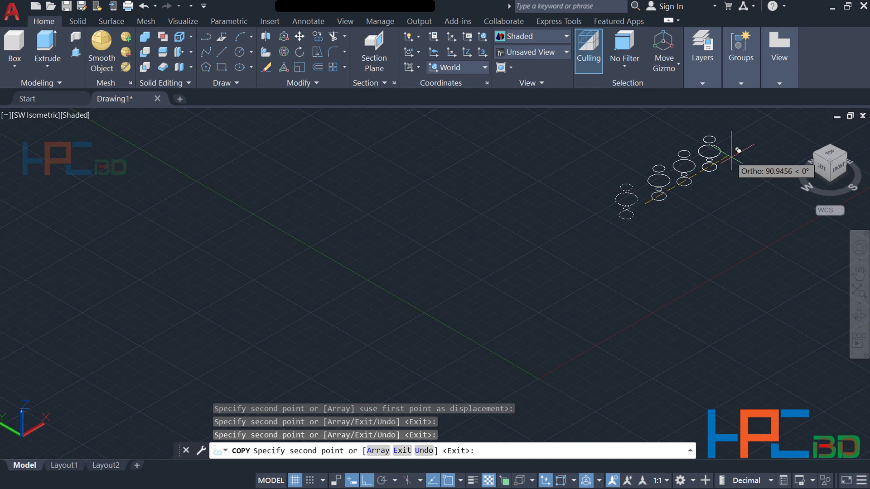
{"action": "key", "text": "Return"}
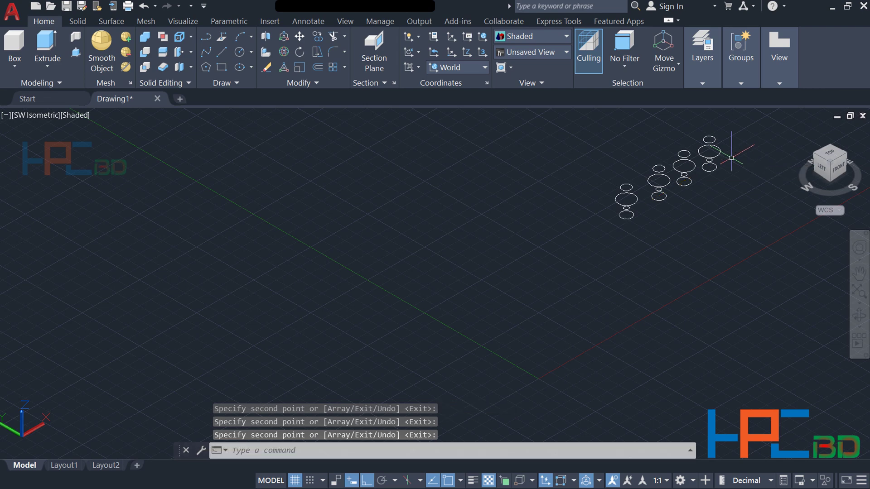
{"action": "middle_click_drag", "start_coordinate": [748, 175], "coordinate": [488, 317]}
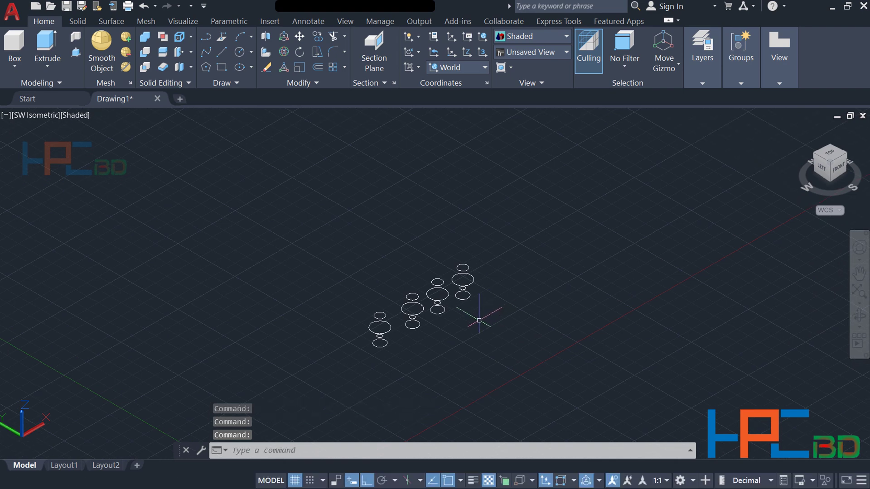
{"action": "scroll", "coordinate": [455, 347], "scroll_direction": "up", "scroll_amount": 5}
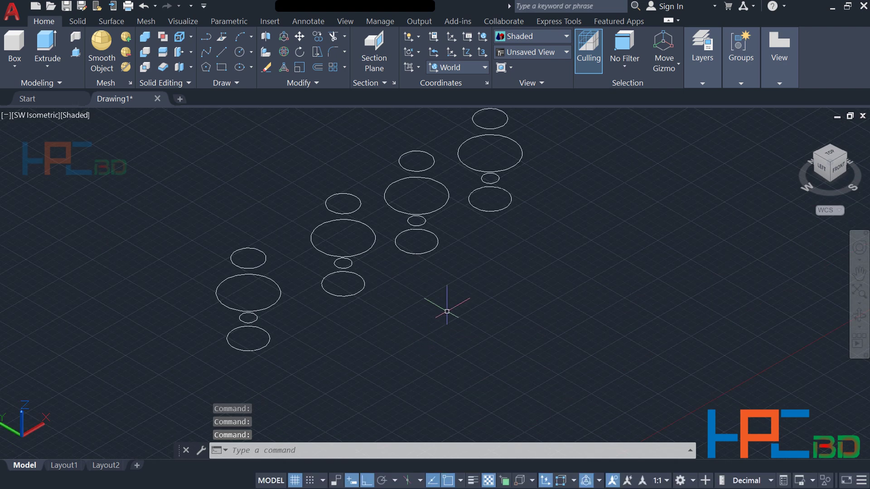
{"action": "middle_click_drag", "start_coordinate": [449, 311], "coordinate": [515, 277]}
{"action": "scroll", "coordinate": [402, 291], "scroll_direction": "up", "scroll_amount": 4}
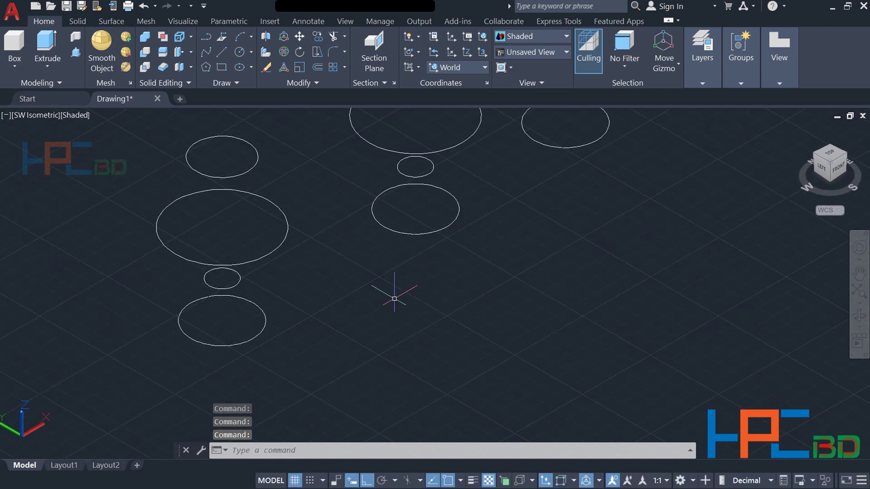
{"action": "middle_click_drag", "start_coordinate": [395, 295], "coordinate": [509, 338]}
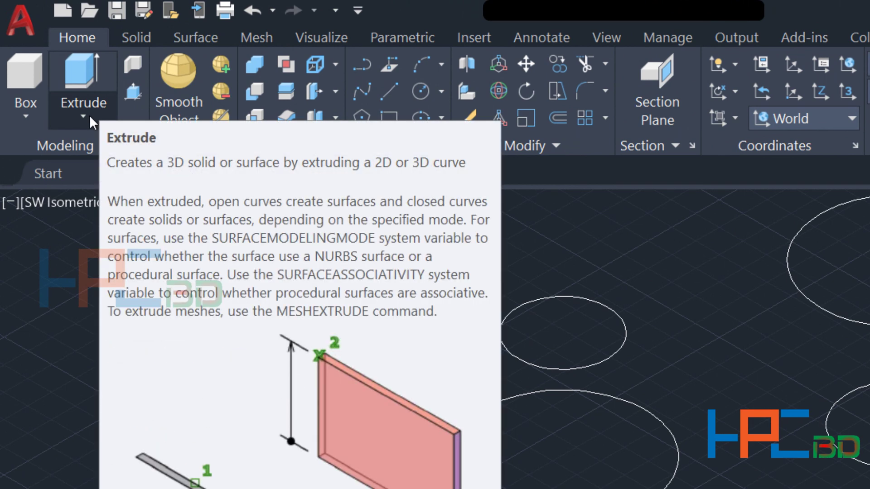
Step: Loft the first stack's four circles, top to foot, into a solid using Cross sections only
{"action": "left_click", "coordinate": [89, 116]}
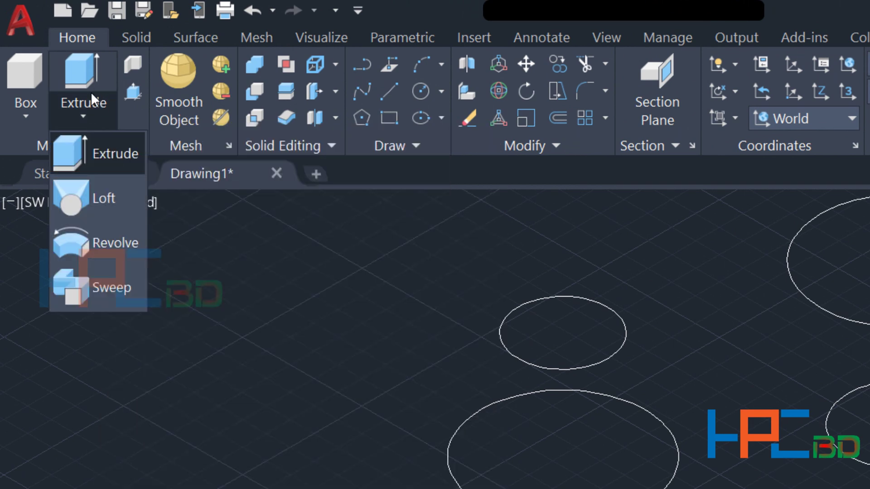
{"action": "left_click", "coordinate": [102, 196]}
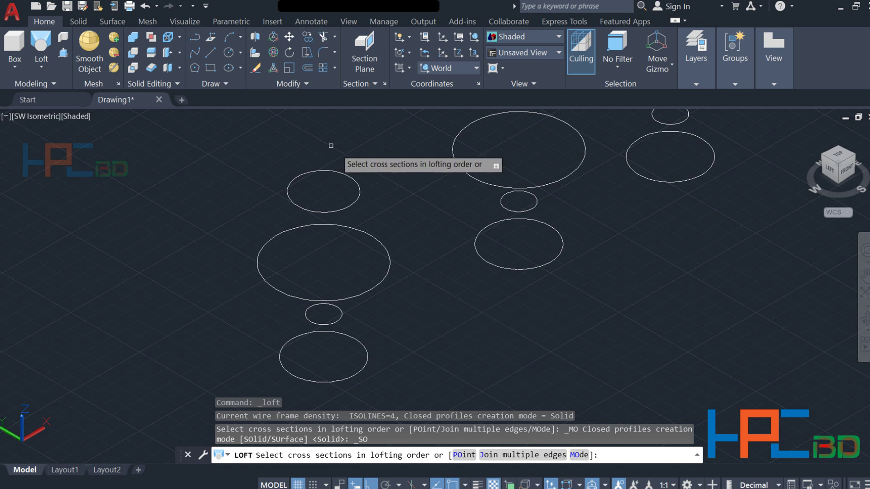
{"action": "left_click", "coordinate": [334, 209]}
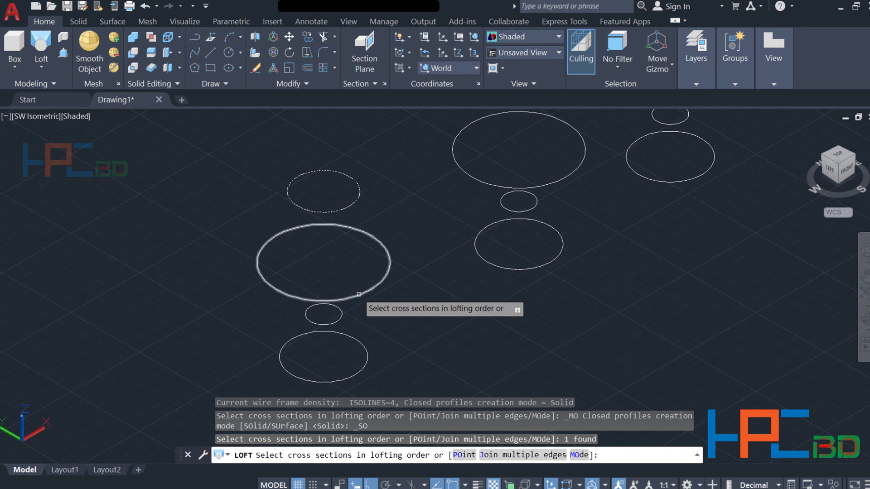
{"action": "left_click", "coordinate": [359, 294]}
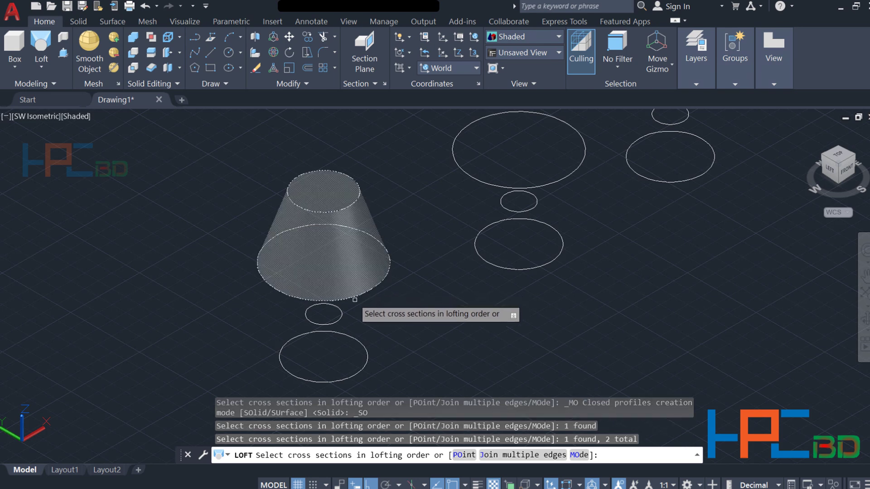
{"action": "left_click", "coordinate": [340, 321]}
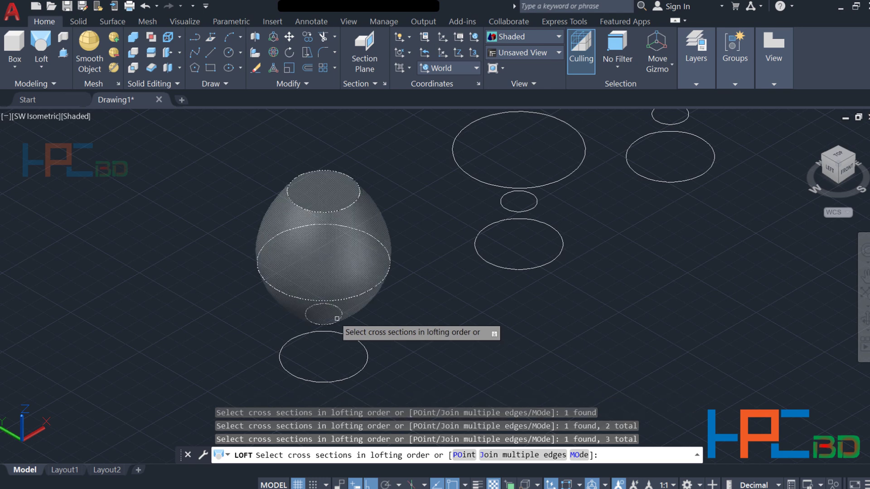
{"action": "left_click", "coordinate": [344, 380]}
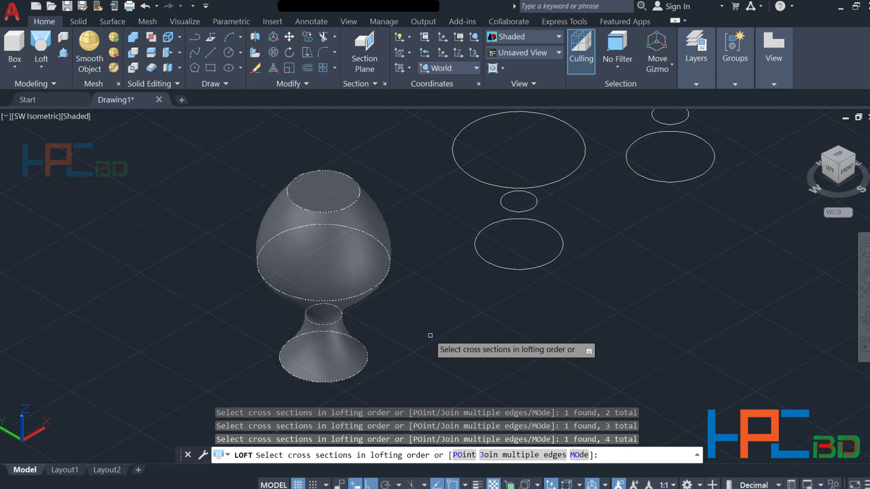
{"action": "key", "text": "Return"}
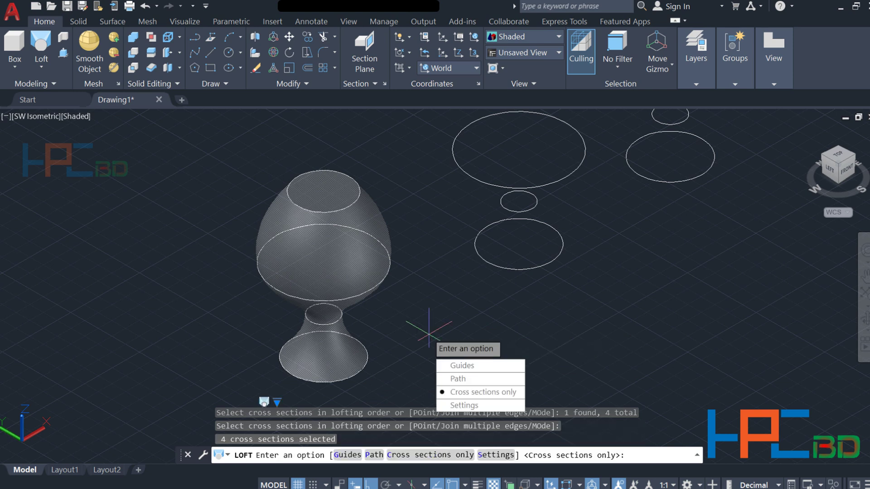
{"action": "key", "text": "Return"}
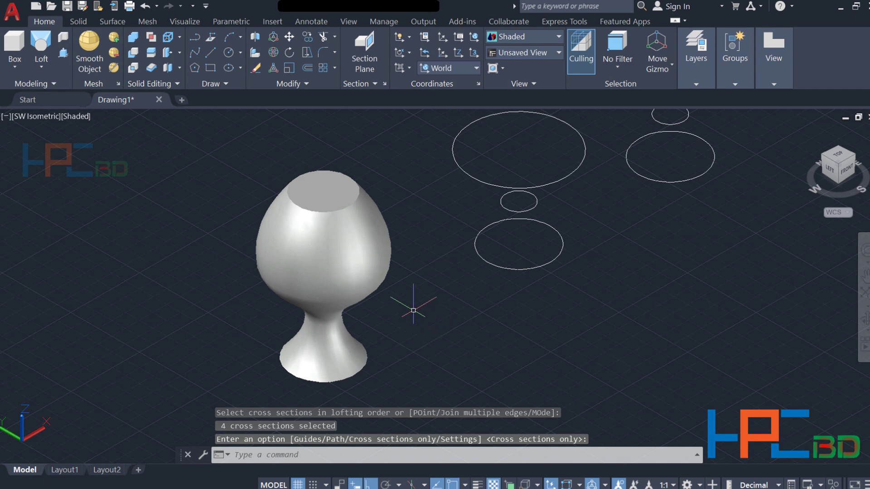
{"action": "middle_click_drag", "start_coordinate": [435, 305], "coordinate": [396, 323]}
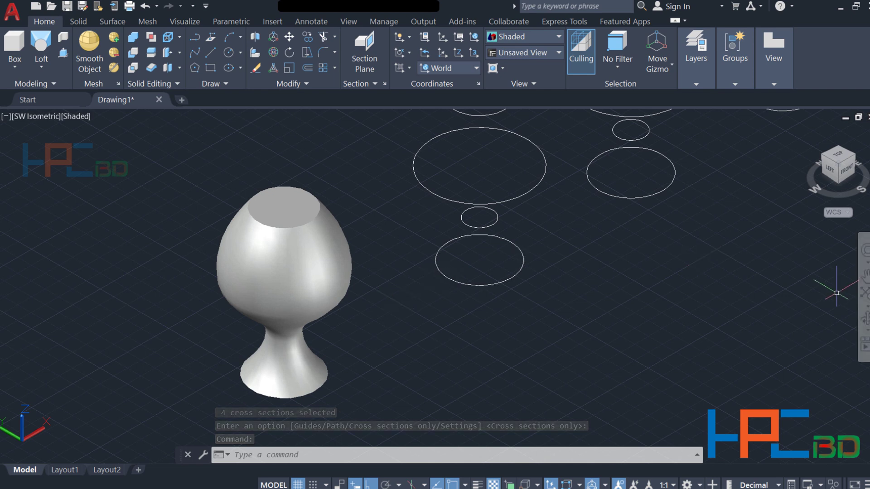
Step: Orbit, zoom out and pan to frame the goblet with the three remaining circle stacks
{"action": "left_click", "coordinate": [865, 327]}
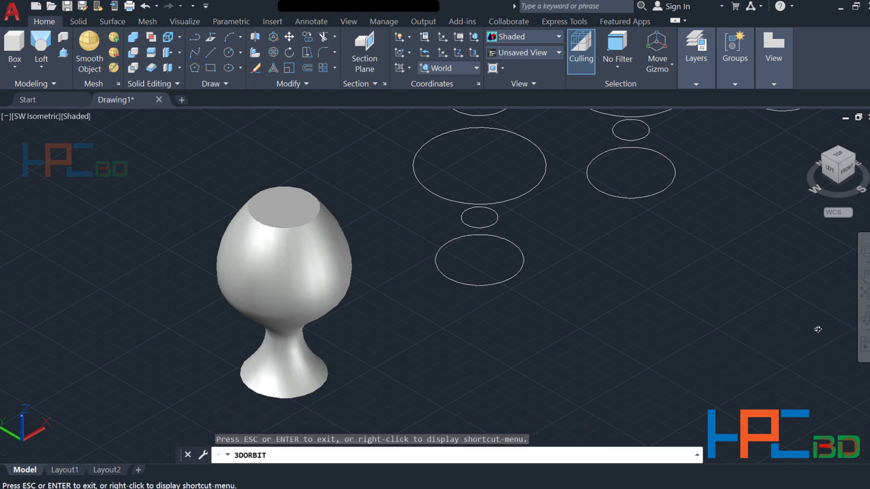
{"action": "left_click_drag", "start_coordinate": [704, 279], "coordinate": [698, 259]}
{"action": "scroll", "coordinate": [693, 270], "scroll_direction": "down", "scroll_amount": 3}
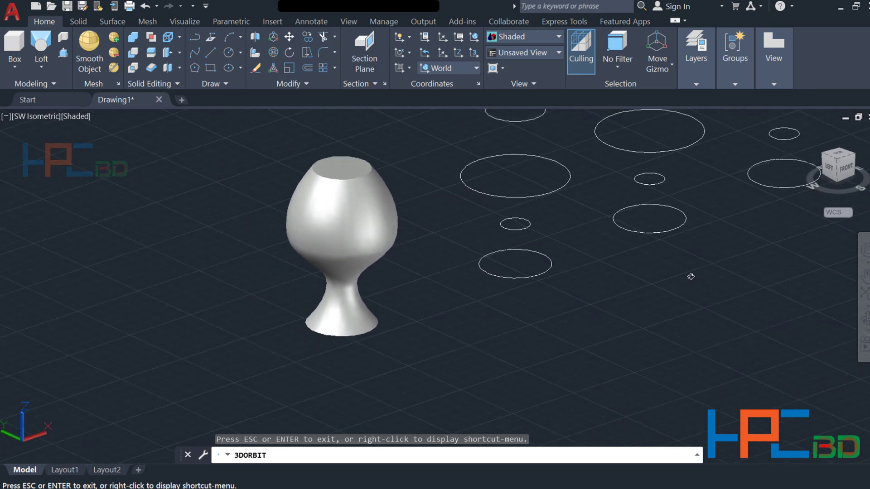
{"action": "middle_click_drag", "start_coordinate": [687, 273], "coordinate": [611, 310]}
{"action": "middle_click_drag", "start_coordinate": [628, 306], "coordinate": [521, 344]}
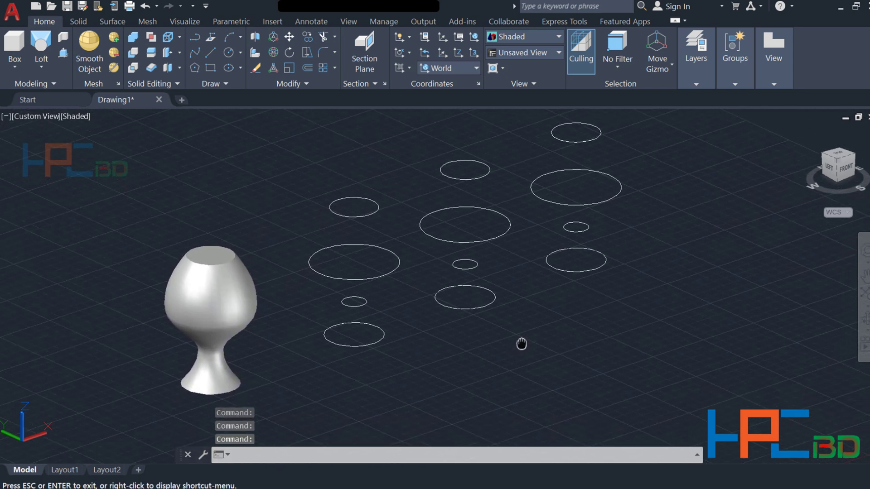
{"action": "key", "text": "Escape"}
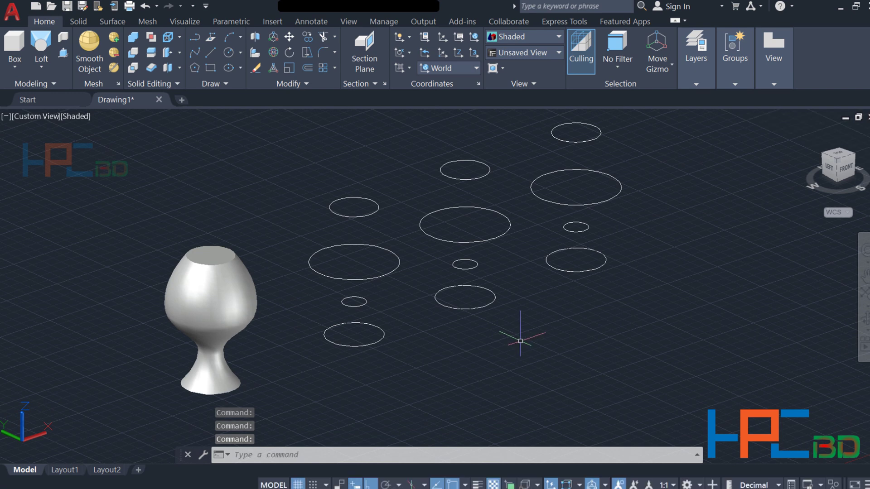
{"action": "key", "text": "Escape"}
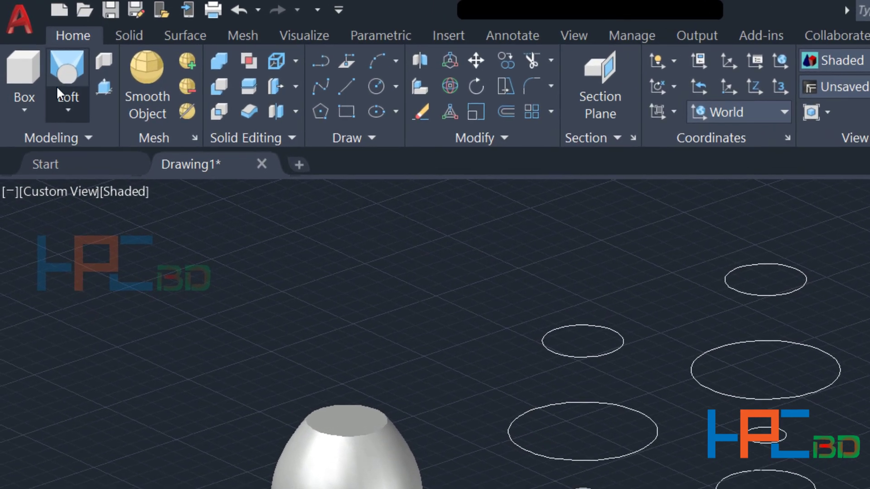
Step: Start a new LOFT and set its closed-profile mode (MO) to Surface (SU)
{"action": "left_click", "coordinate": [68, 108]}
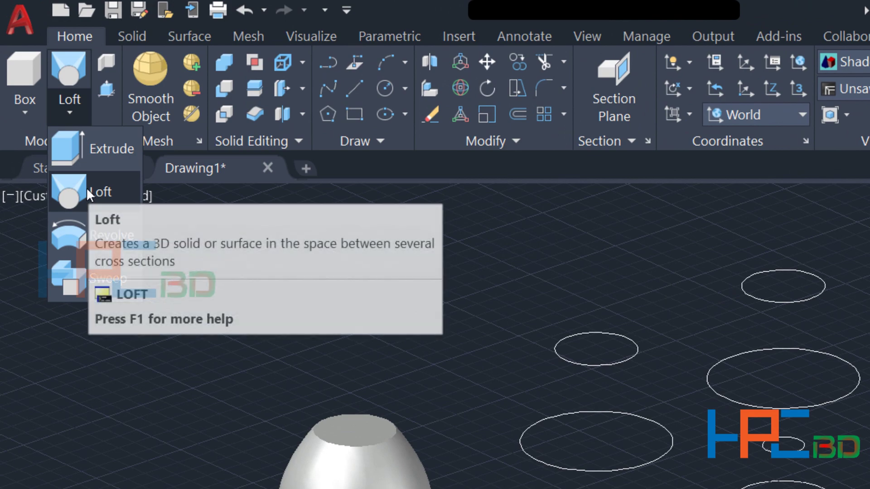
{"action": "left_click", "coordinate": [86, 187]}
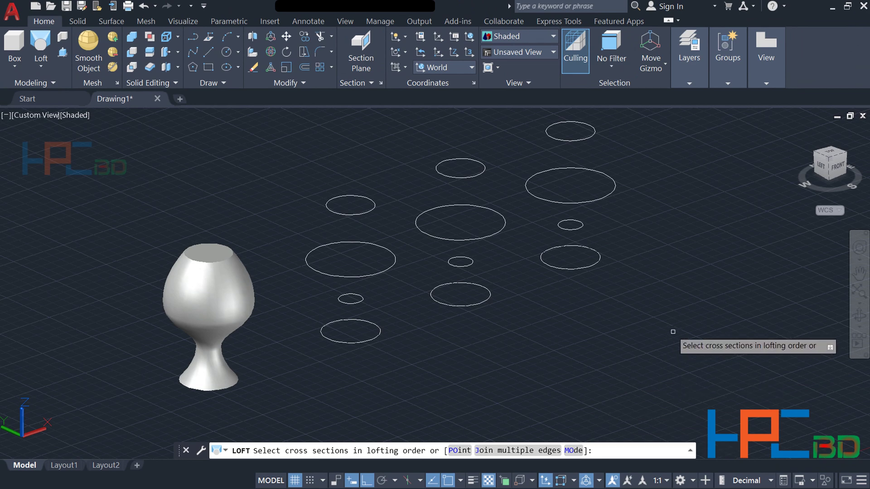
{"action": "type", "text": "mo"}
{"action": "key", "text": "Return"}
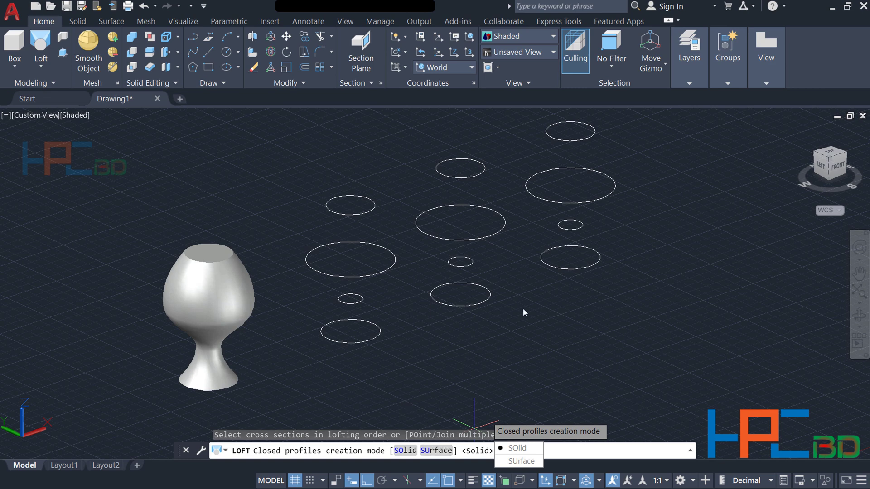
{"action": "type", "text": "s"}
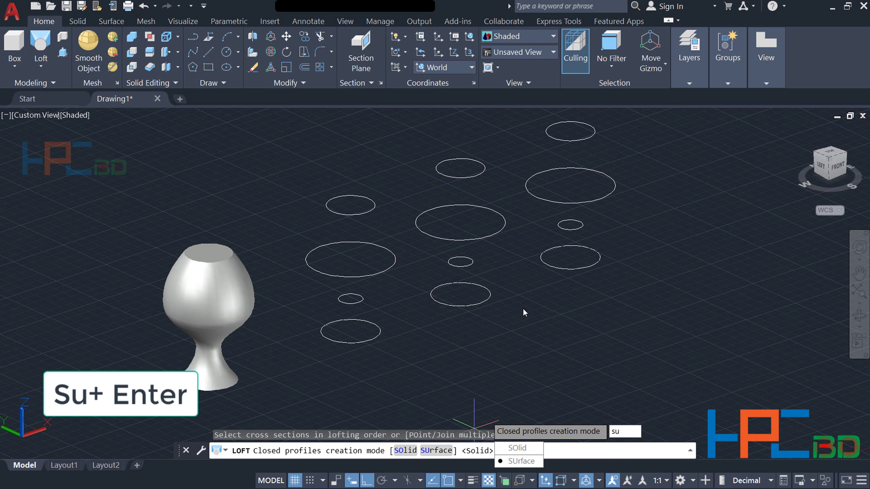
{"action": "type", "text": "u"}
{"action": "key", "text": "Return"}
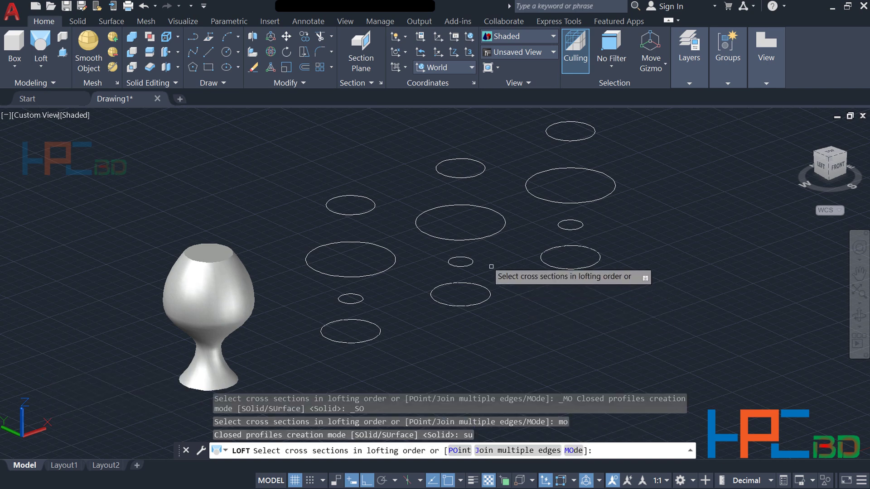
Step: Loft the second stack's four circles, top to bottom, into an open-topped goblet surface
{"action": "left_click", "coordinate": [361, 214]}
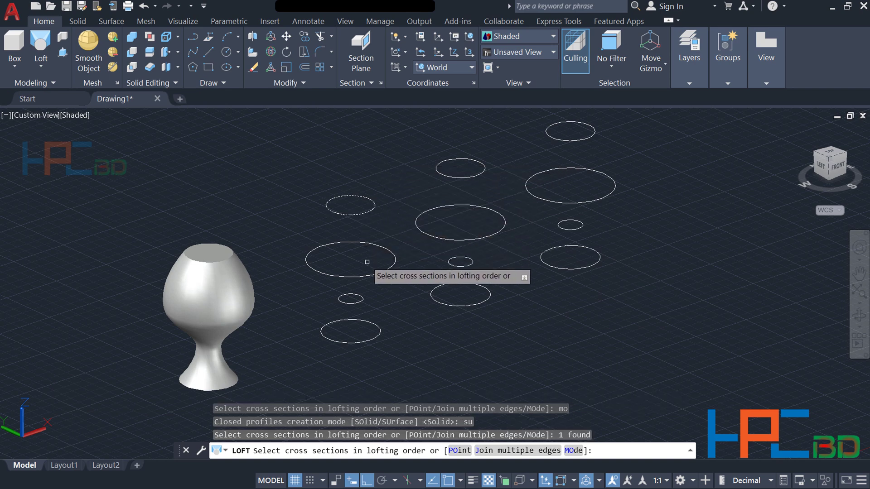
{"action": "left_click", "coordinate": [366, 278]}
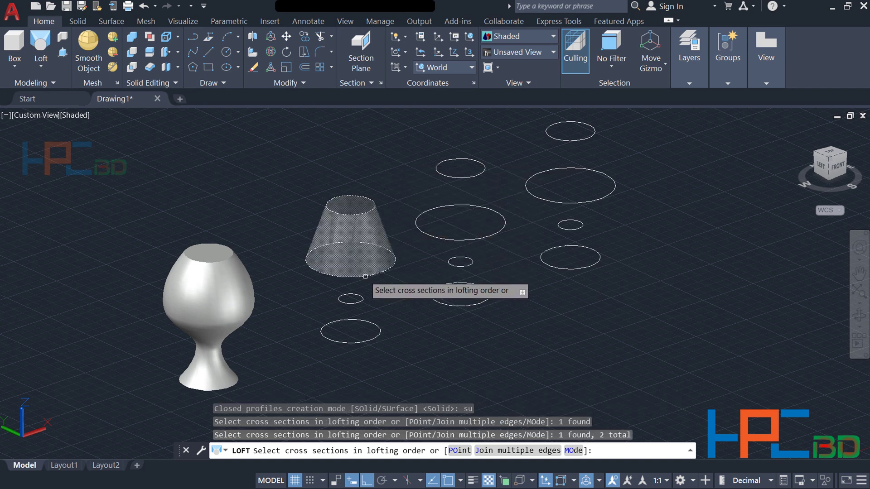
{"action": "left_click", "coordinate": [353, 302]}
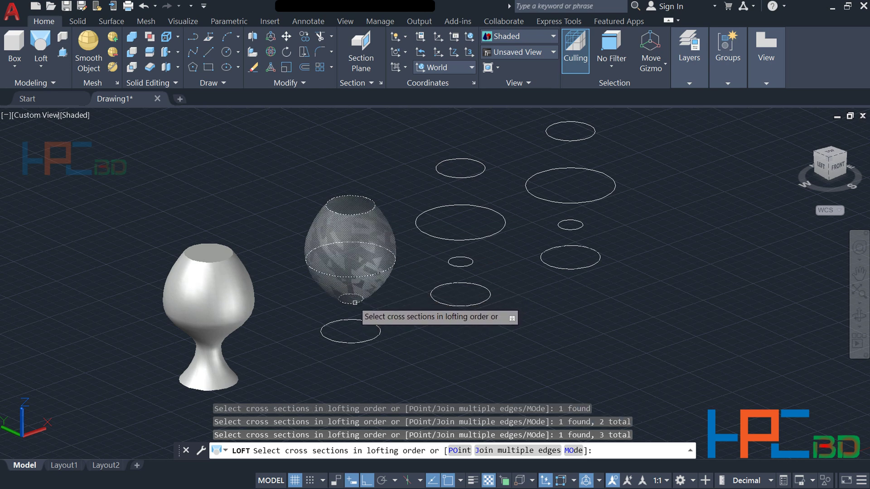
{"action": "left_click", "coordinate": [359, 345]}
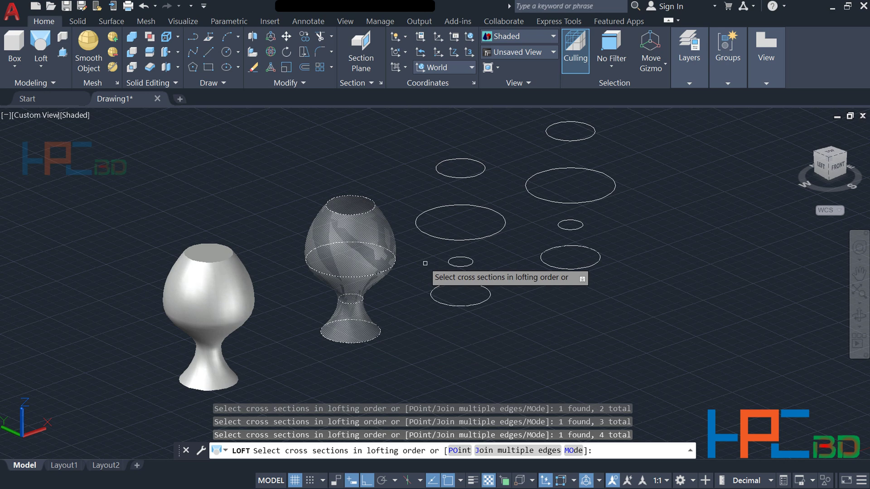
{"action": "key", "text": "Return"}
{"action": "key", "text": "Return"}
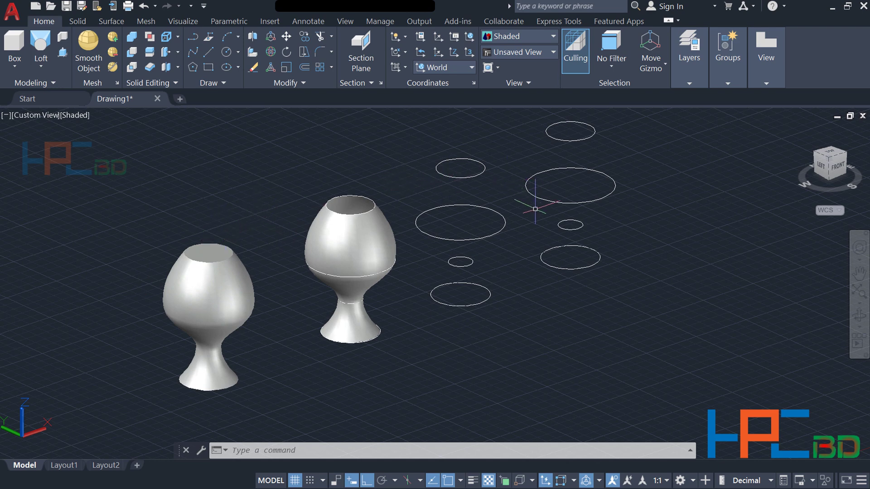
{"action": "left_click", "coordinate": [865, 318]}
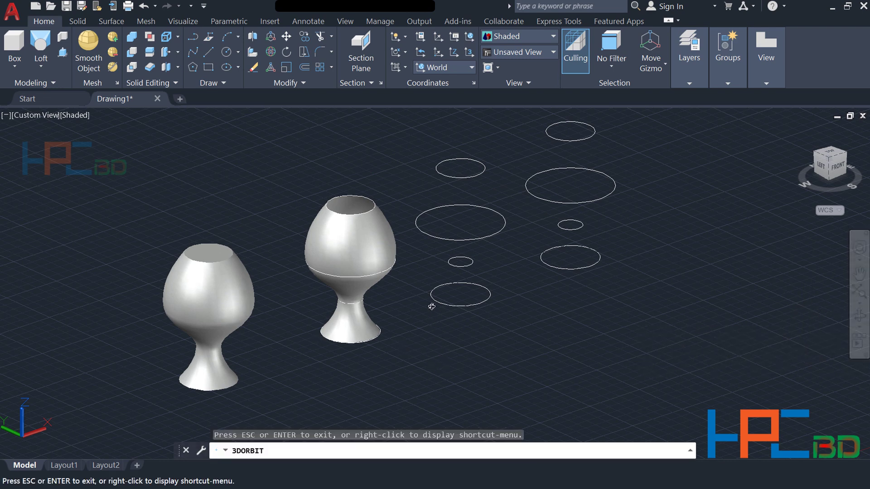
{"action": "left_click_drag", "start_coordinate": [416, 263], "coordinate": [408, 233]}
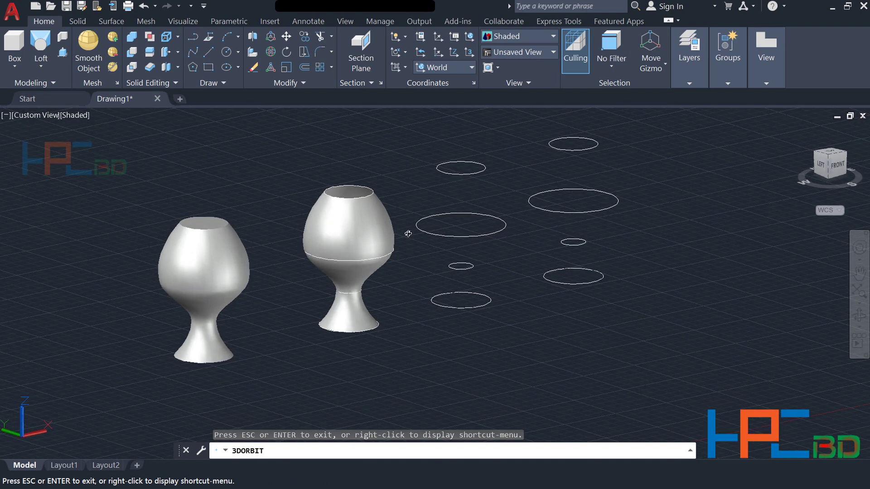
{"action": "left_click_drag", "start_coordinate": [405, 275], "coordinate": [455, 267]}
{"action": "left_click_drag", "start_coordinate": [502, 280], "coordinate": [391, 306]}
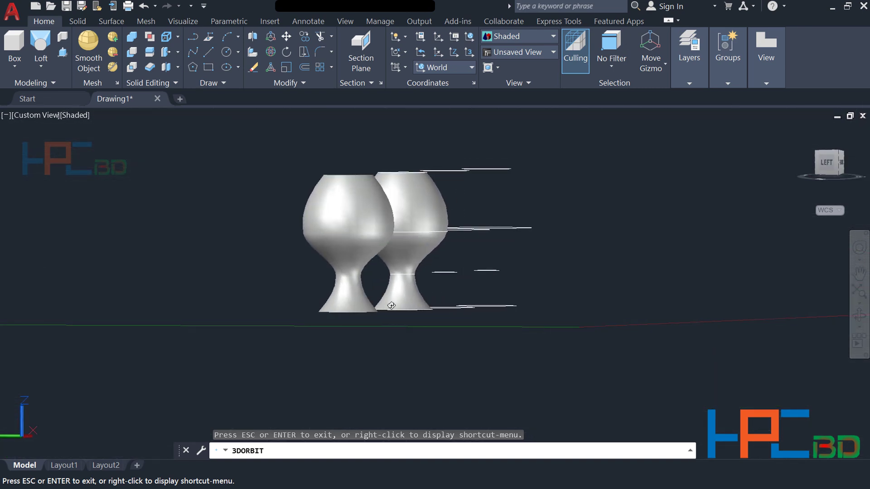
{"action": "left_click_drag", "start_coordinate": [511, 290], "coordinate": [431, 336]}
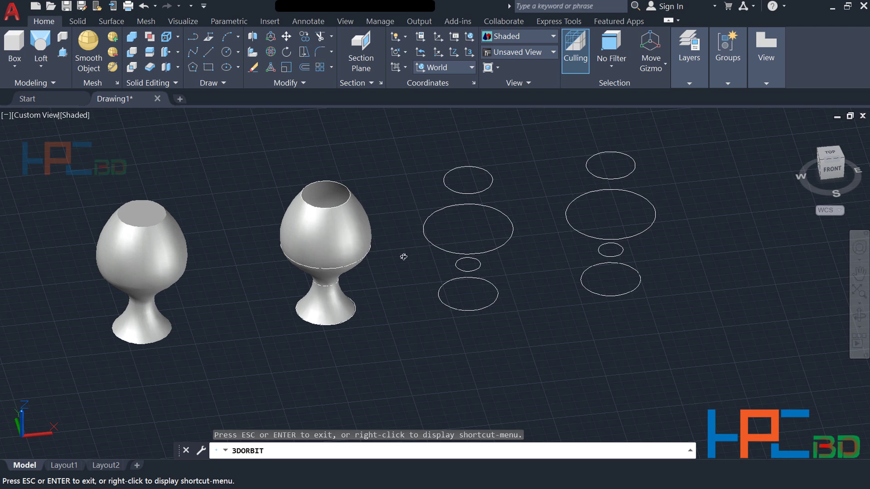
{"action": "left_click_drag", "start_coordinate": [403, 257], "coordinate": [430, 249]}
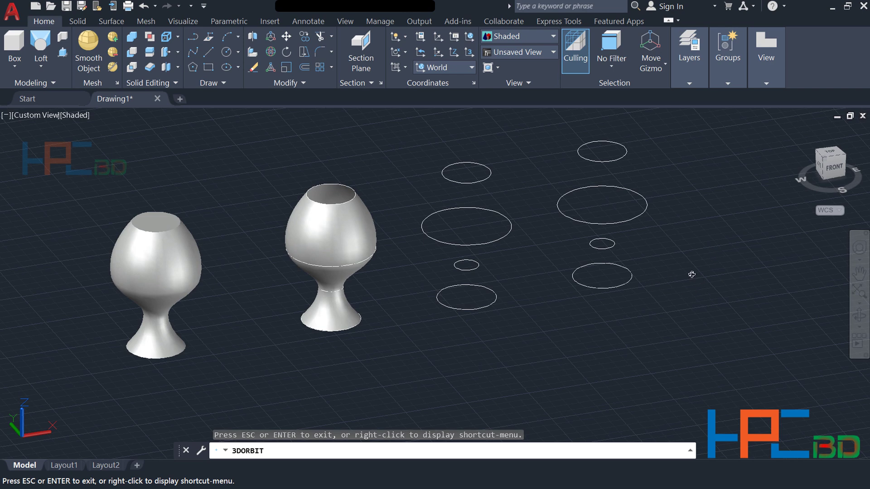
{"action": "key", "text": "Escape"}
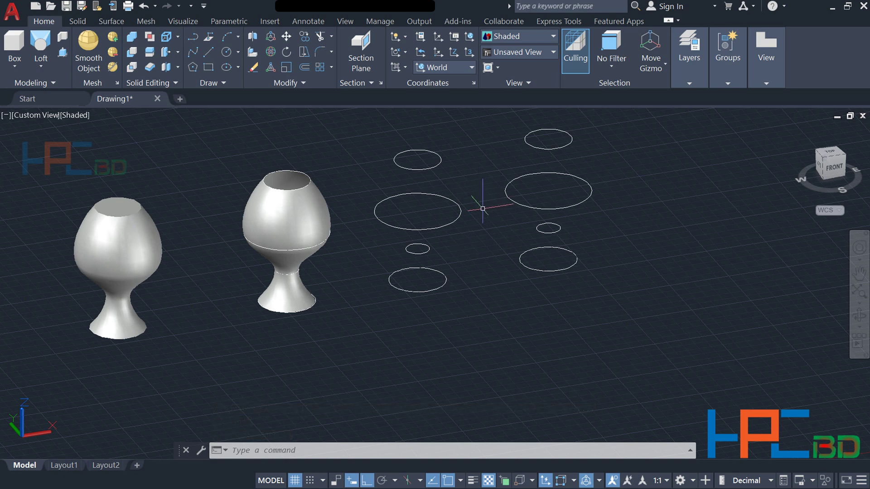
Step: Start LOFT and pick the third stack's four circles, top to bottom, as cross sections
{"action": "left_click", "coordinate": [42, 42]}
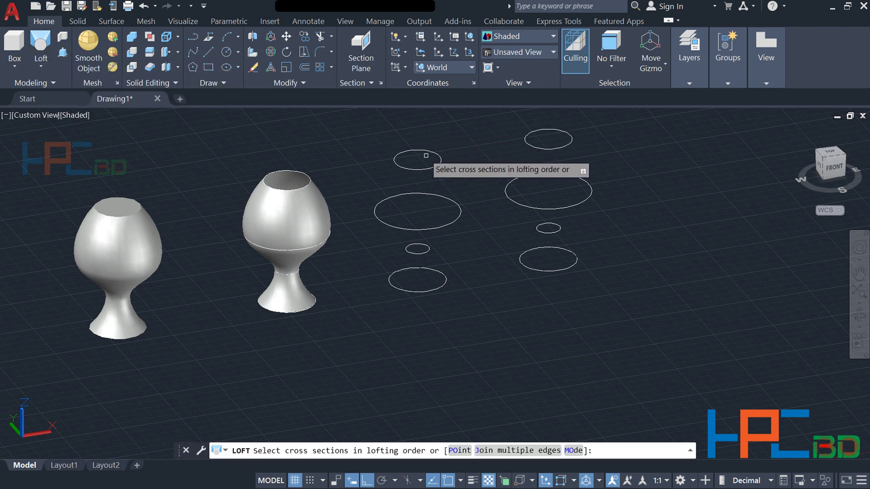
{"action": "left_click", "coordinate": [429, 168]}
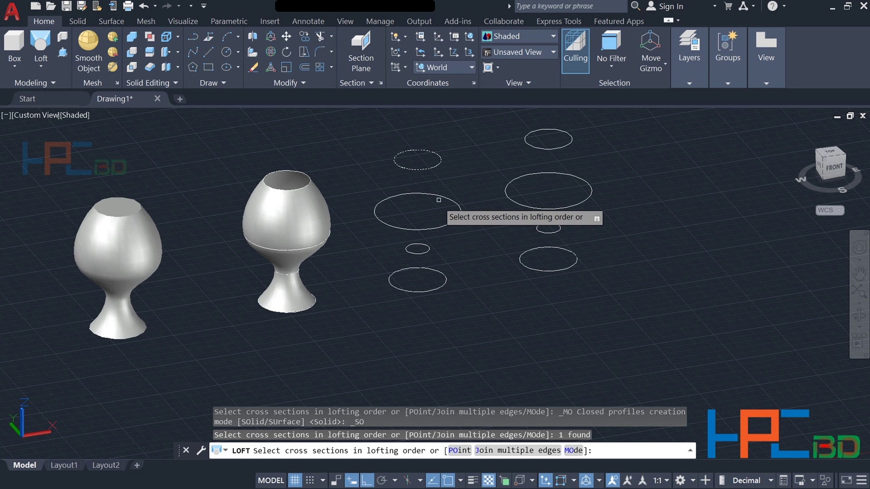
{"action": "left_click", "coordinate": [440, 227]}
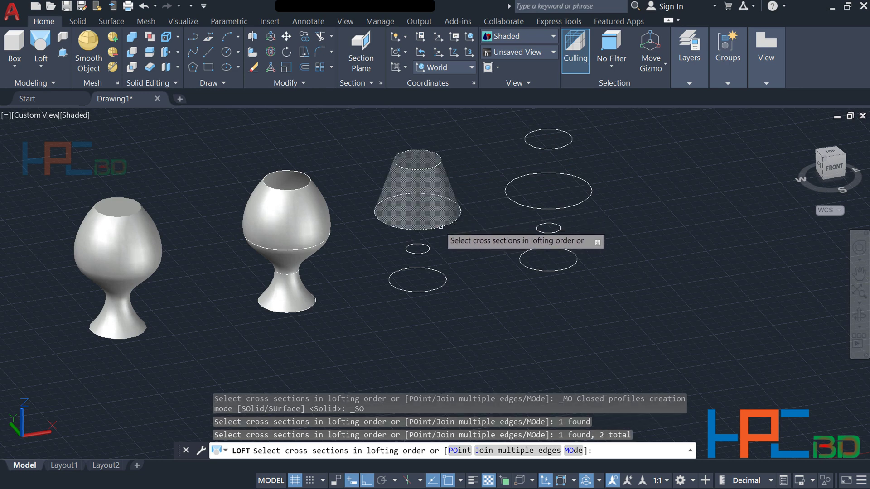
{"action": "left_click", "coordinate": [422, 250]}
{"action": "left_click", "coordinate": [429, 291]}
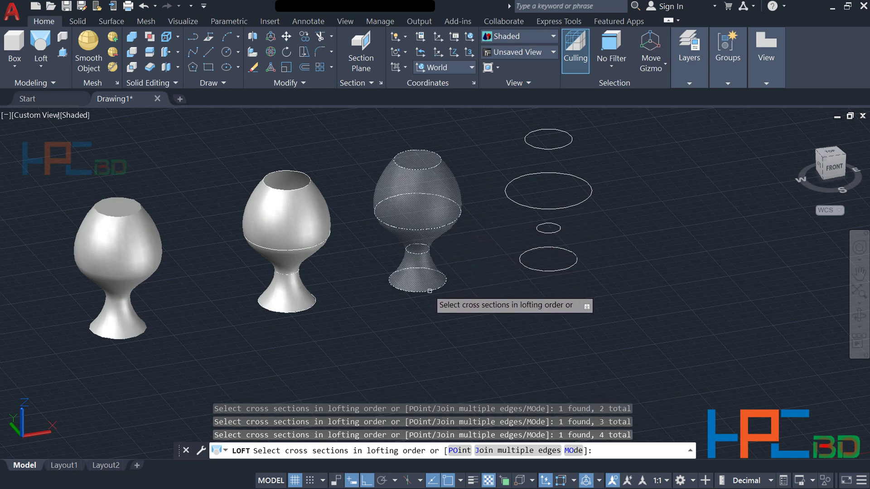
{"action": "key", "text": "Return"}
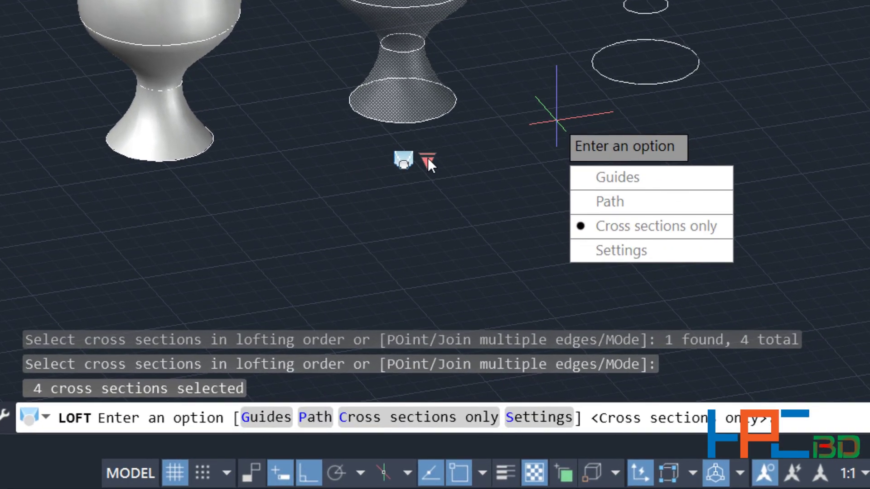
{"action": "left_click", "coordinate": [428, 158]}
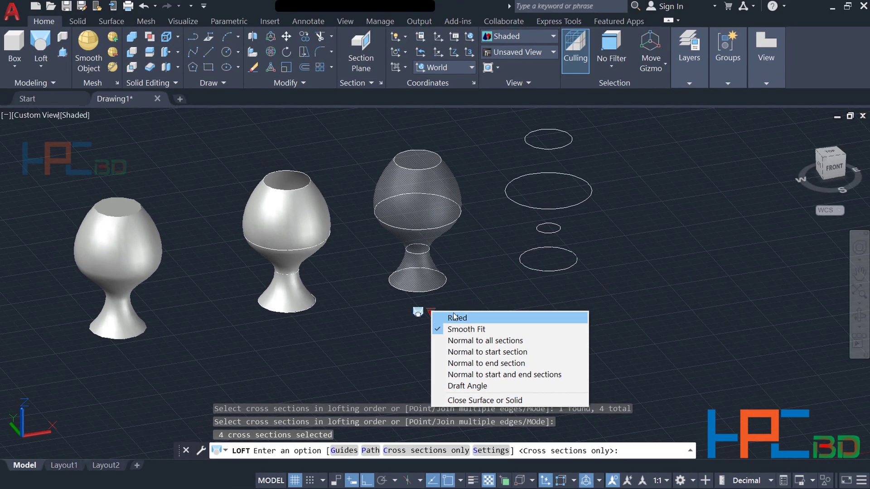
Step: Preview the third loft with Ruled surfaces, then switch it back to Smooth Fit
{"action": "left_click", "coordinate": [463, 319]}
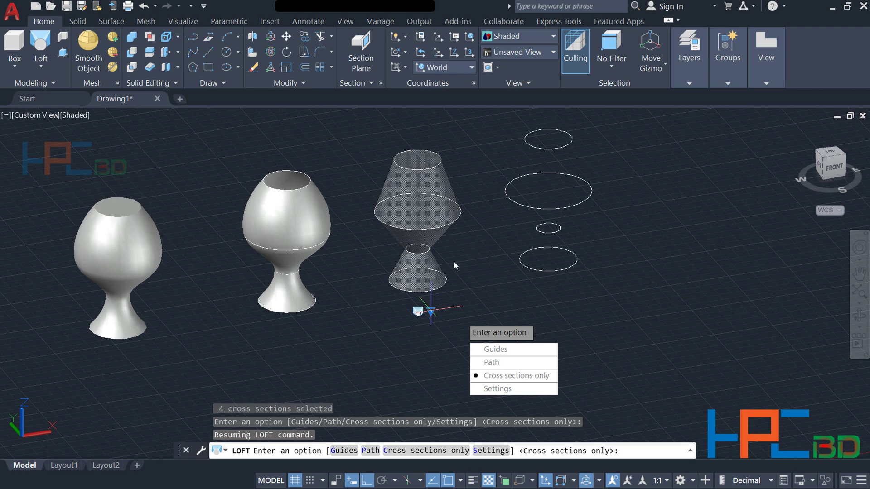
{"action": "left_click", "coordinate": [430, 311]}
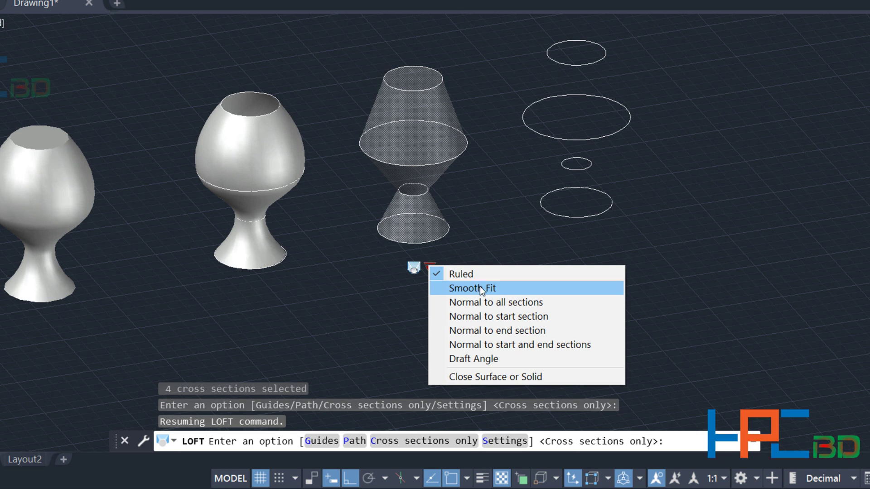
{"action": "left_click", "coordinate": [479, 288]}
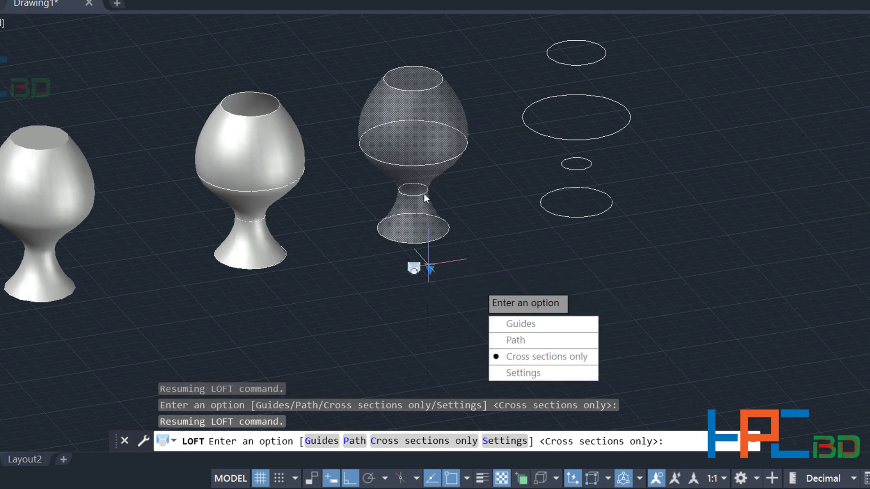
Step: Compare the Normal options: to all sections, start section, end section, and start and end sections
{"action": "left_click", "coordinate": [428, 269]}
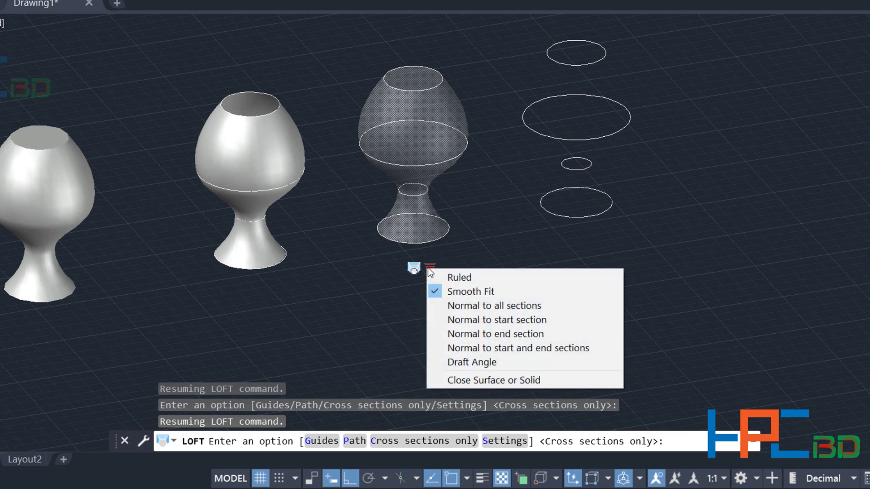
{"action": "left_click", "coordinate": [512, 310]}
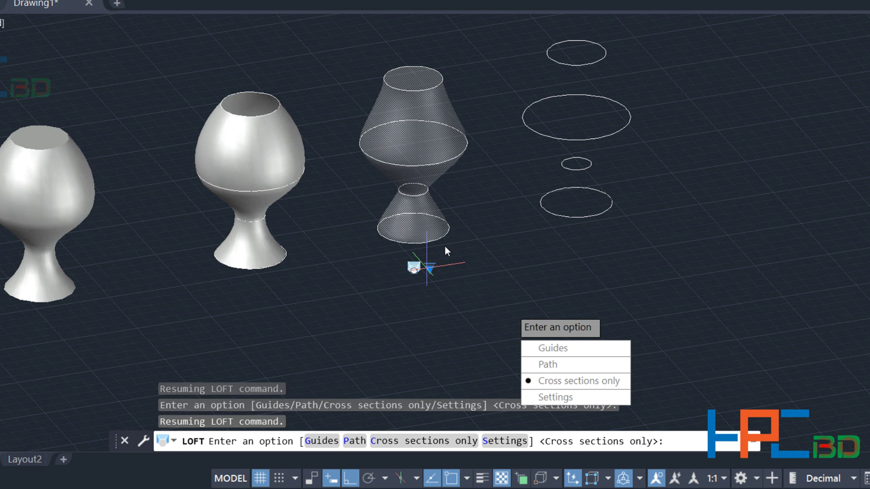
{"action": "left_click", "coordinate": [428, 267]}
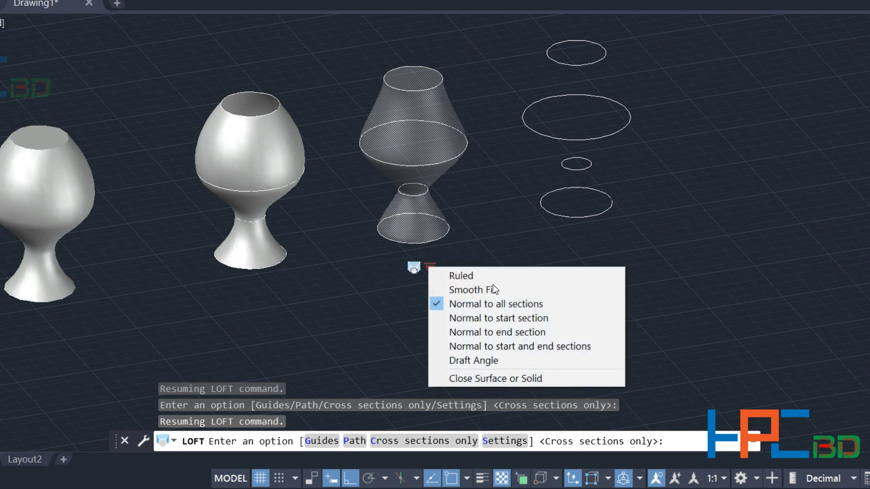
{"action": "left_click", "coordinate": [526, 320]}
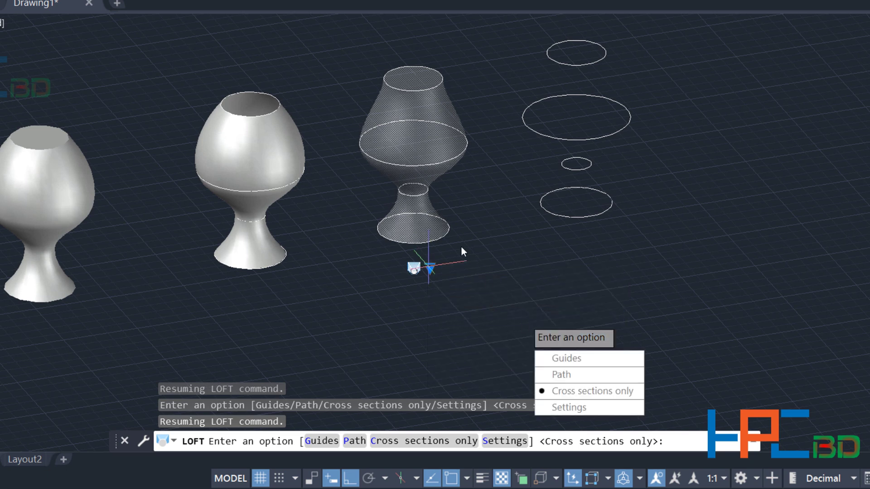
{"action": "left_click", "coordinate": [428, 266]}
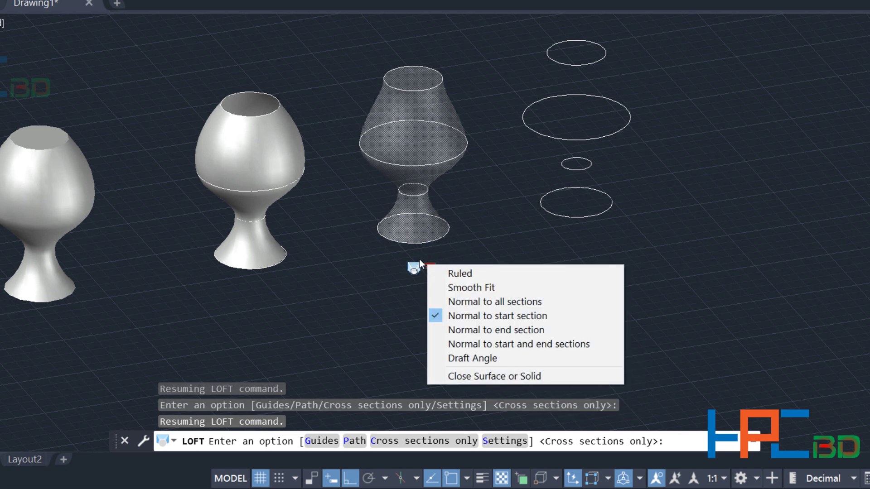
{"action": "left_click", "coordinate": [508, 331]}
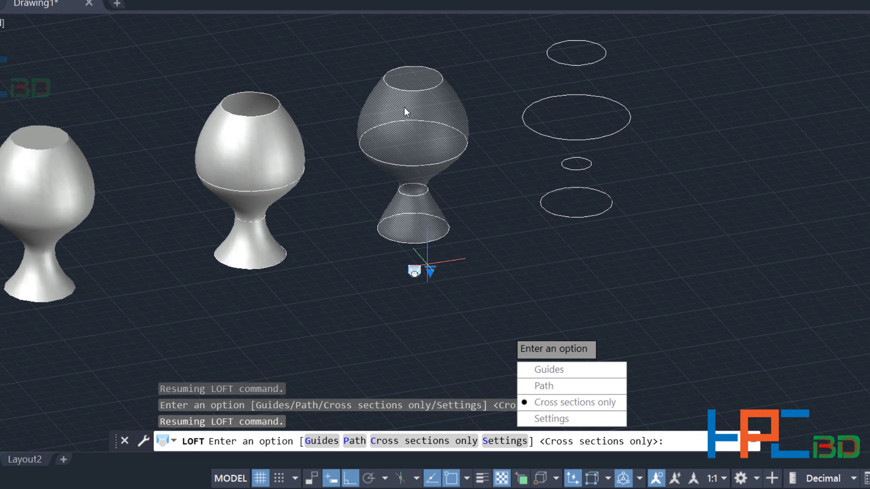
{"action": "left_click", "coordinate": [432, 269]}
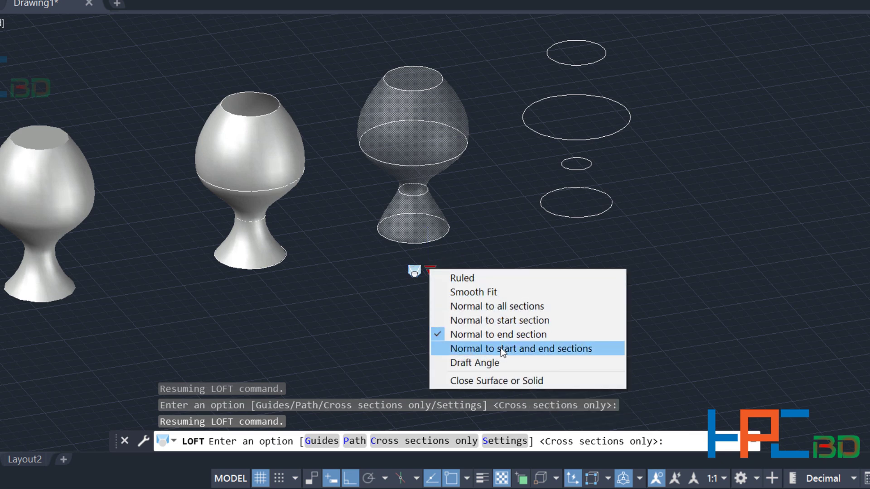
{"action": "left_click", "coordinate": [528, 348]}
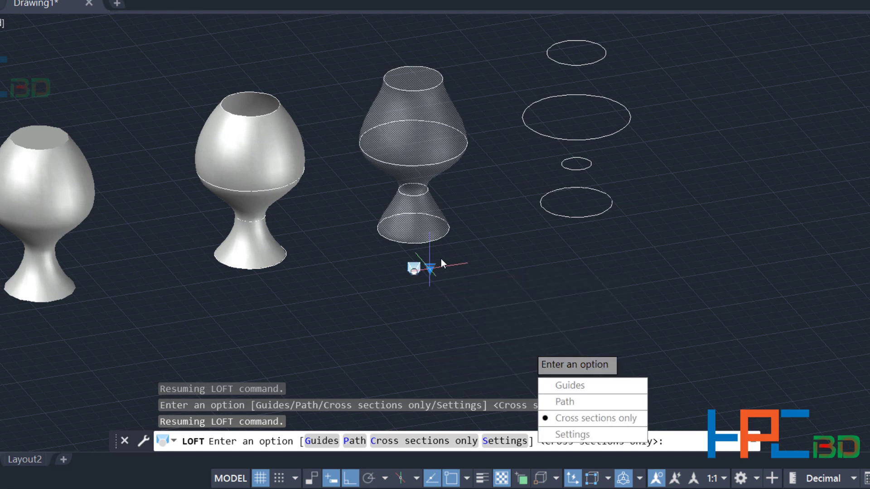
Step: Switch the loft to Draft Angle, reshape the top with the draft grip, and finish the solid
{"action": "left_click", "coordinate": [432, 269]}
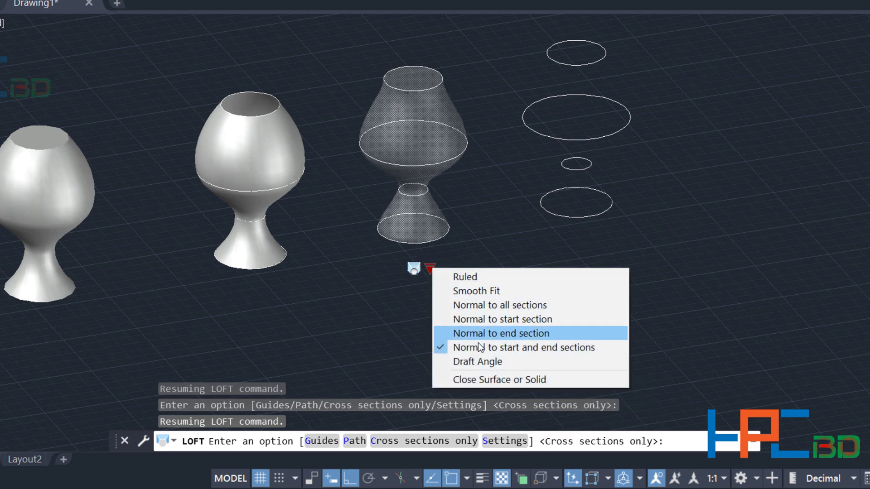
{"action": "left_click", "coordinate": [480, 364]}
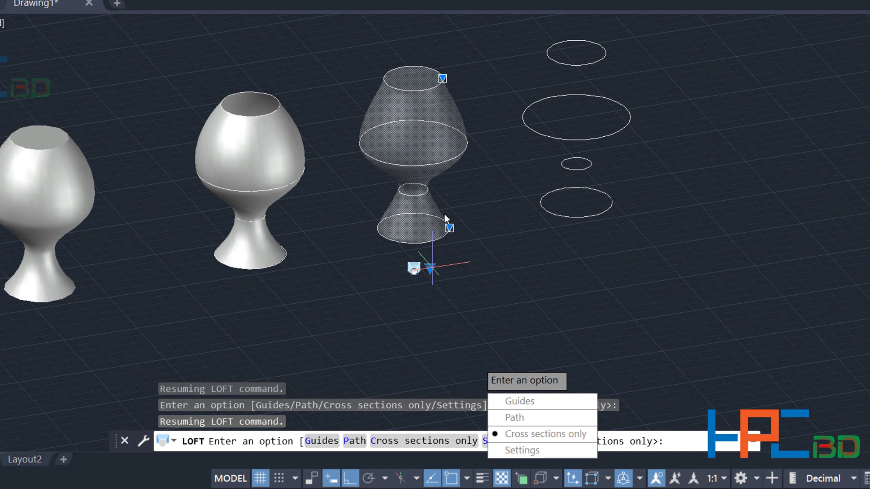
{"action": "left_click", "coordinate": [443, 82]}
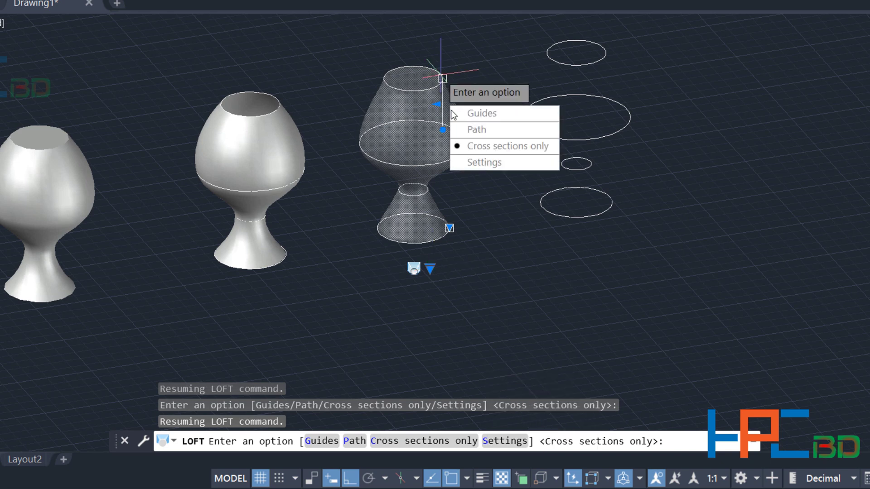
{"action": "left_click", "coordinate": [443, 129]}
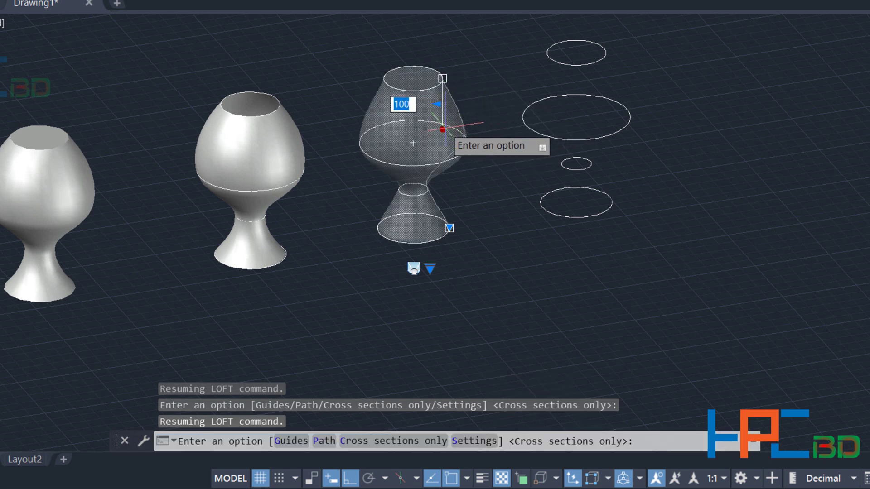
{"action": "left_click", "coordinate": [466, 132]}
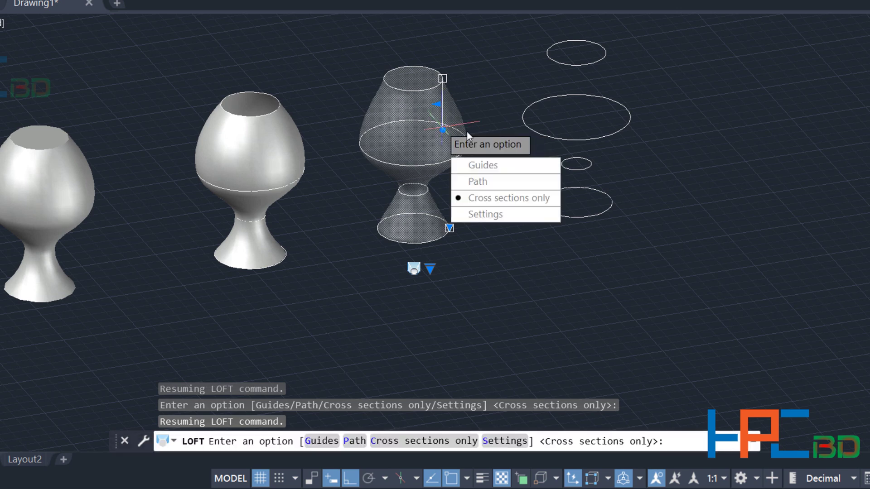
{"action": "left_click", "coordinate": [443, 130]}
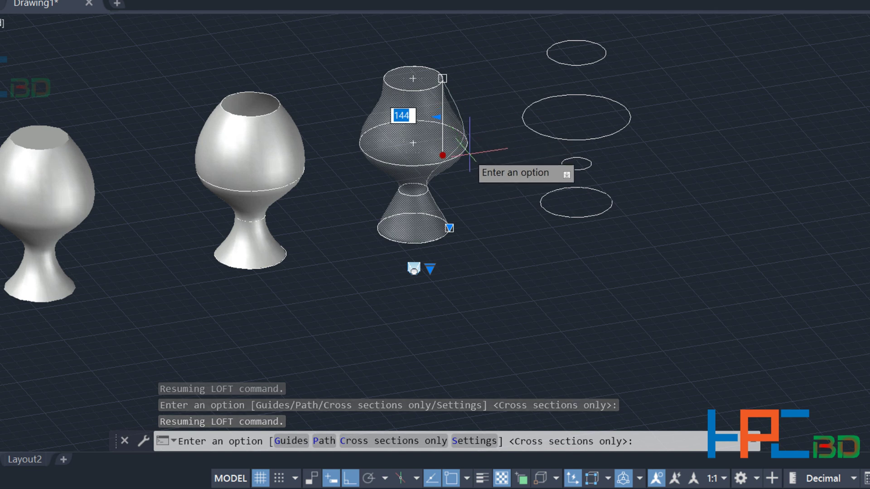
{"action": "key", "text": "F8"}
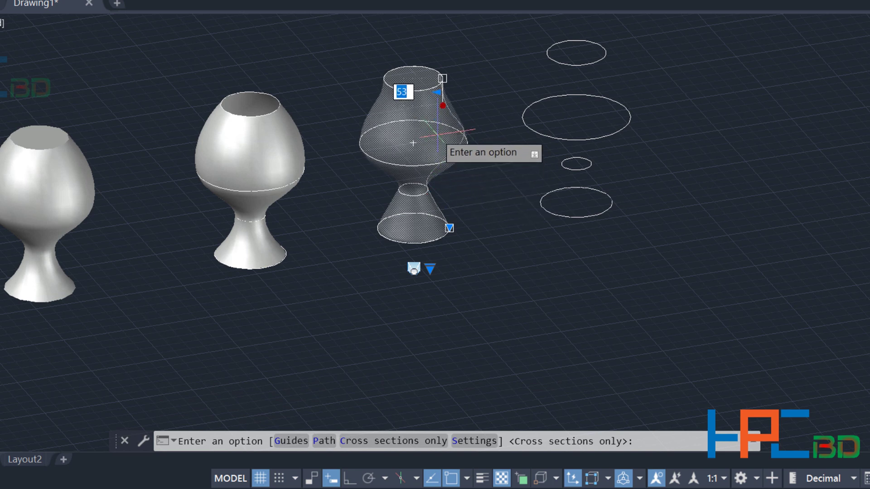
{"action": "left_click", "coordinate": [439, 133]}
{"action": "key", "text": "Down"}
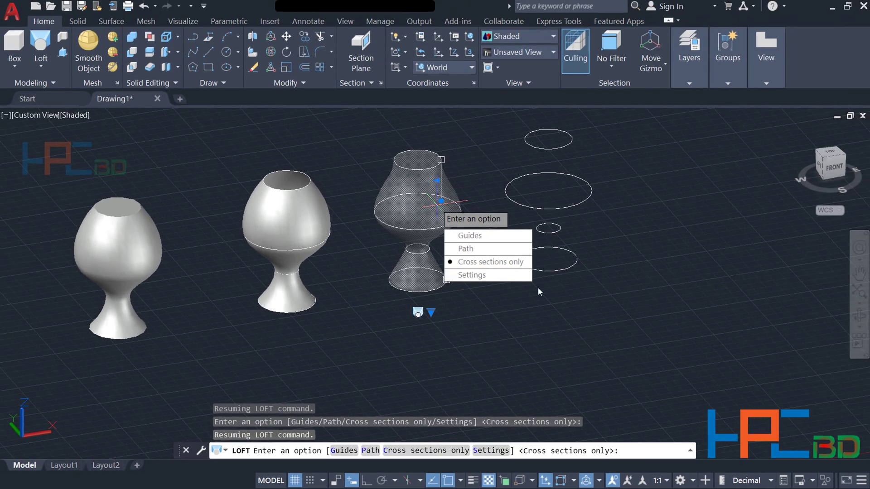
{"action": "key", "text": "Return"}
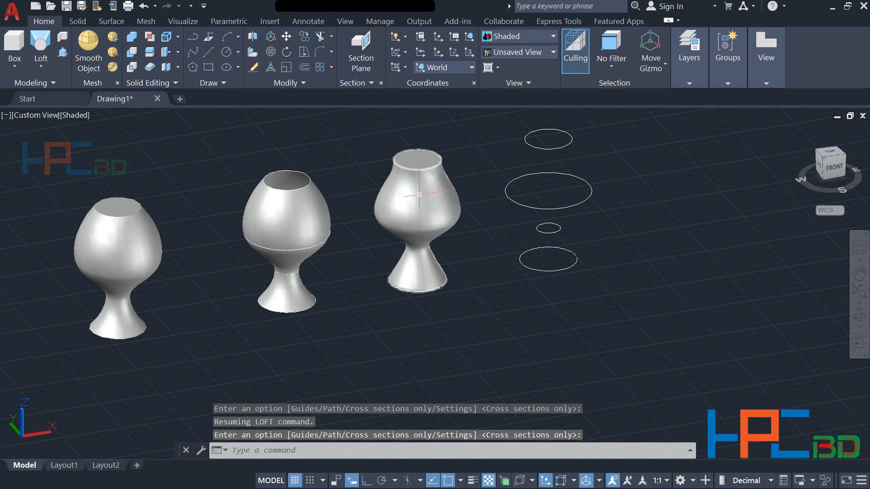
{"action": "key", "text": "Return"}
{"action": "key", "text": "Escape"}
{"action": "key", "text": "Escape"}
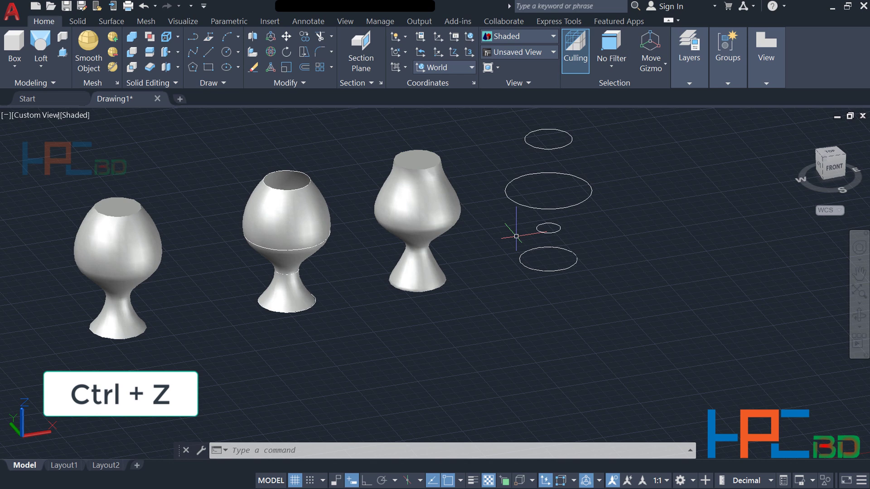
Step: Undo the third loft and restart LOFT, picking its four circles top to bottom as cross sections
{"action": "key", "text": "ctrl+z"}
{"action": "key", "text": "ctrl+z"}
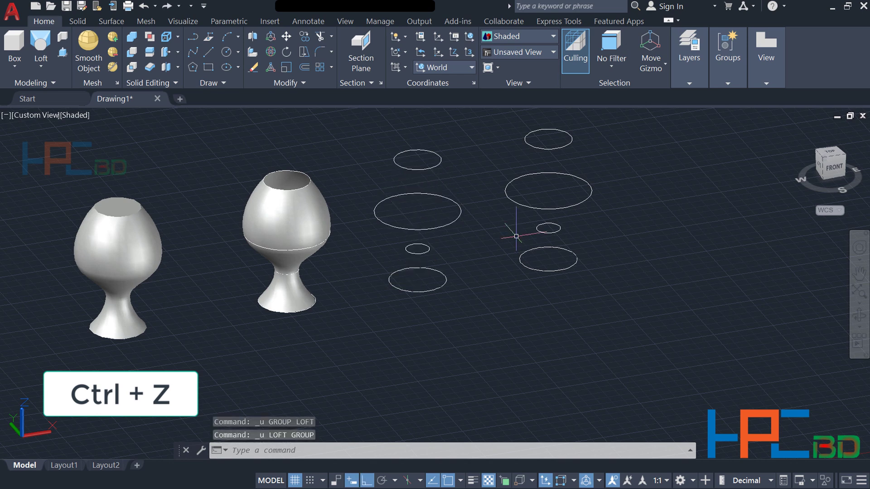
{"action": "key", "text": "Escape"}
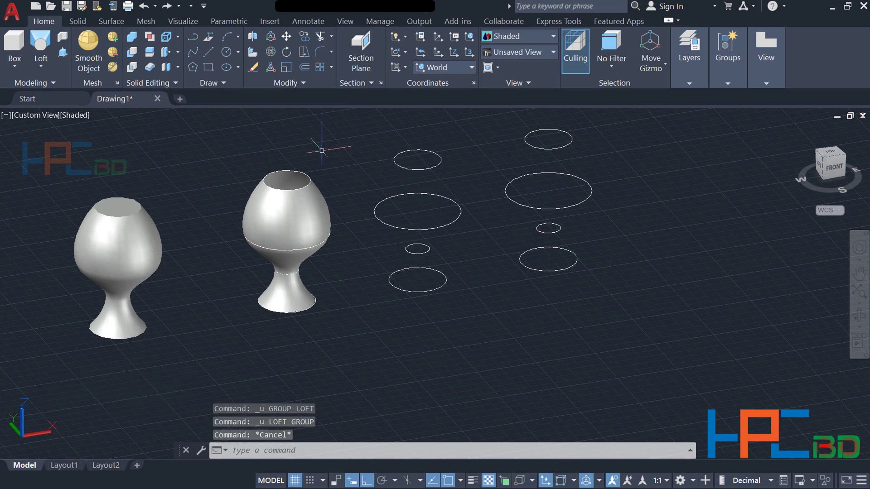
{"action": "left_click", "coordinate": [40, 45]}
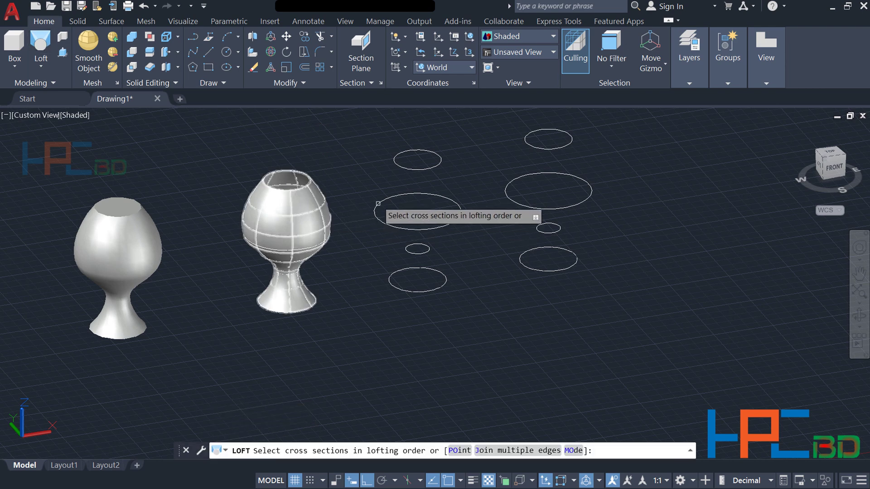
{"action": "left_click", "coordinate": [418, 168]}
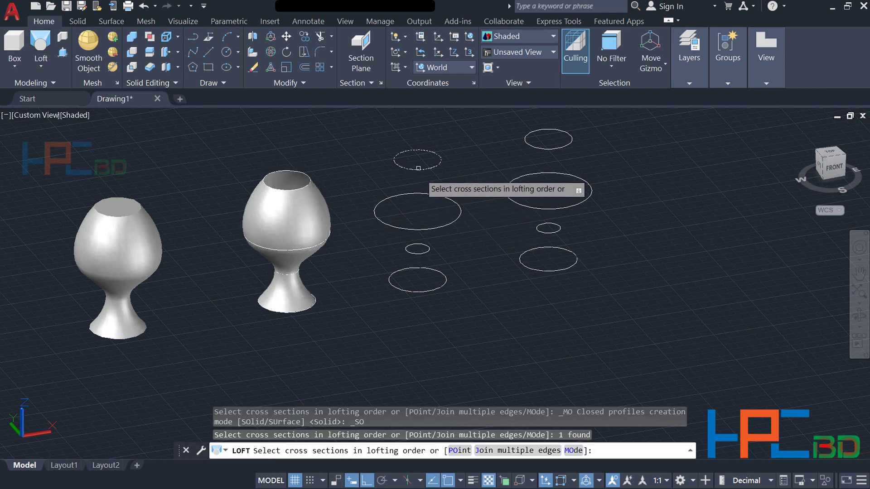
{"action": "left_click", "coordinate": [440, 226]}
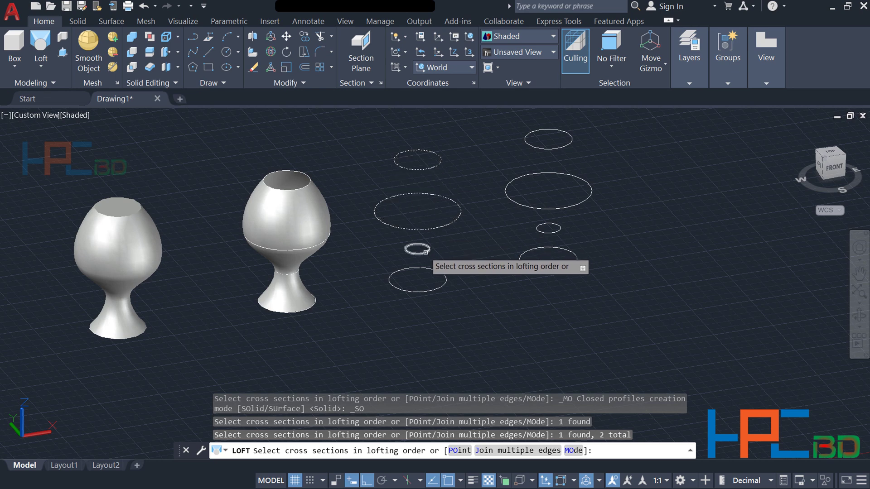
{"action": "left_click", "coordinate": [425, 248]}
{"action": "left_click", "coordinate": [429, 290]}
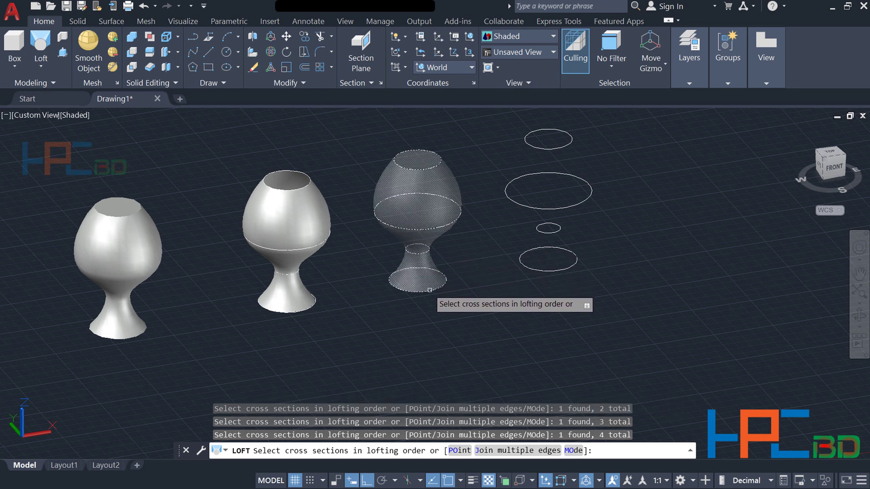
{"action": "key", "text": "Return"}
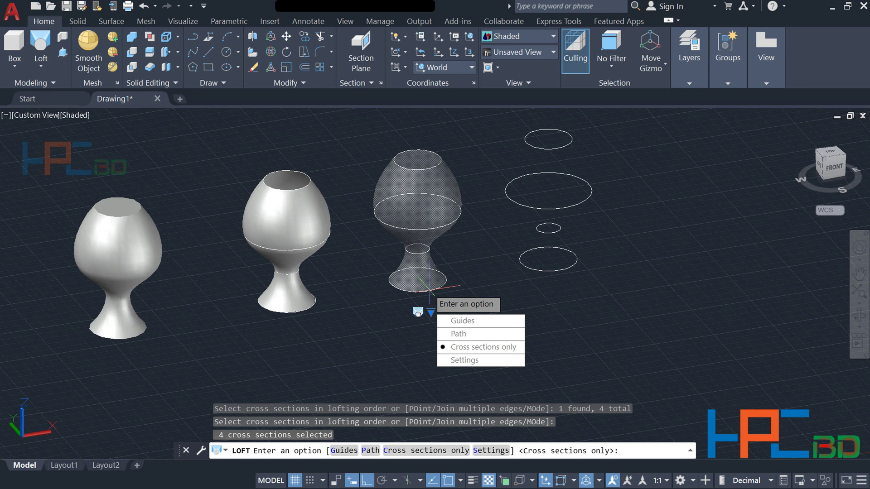
Step: Switch the loft to Draft Angle and drag the top draft grip to set its magnitude
{"action": "left_click", "coordinate": [430, 312]}
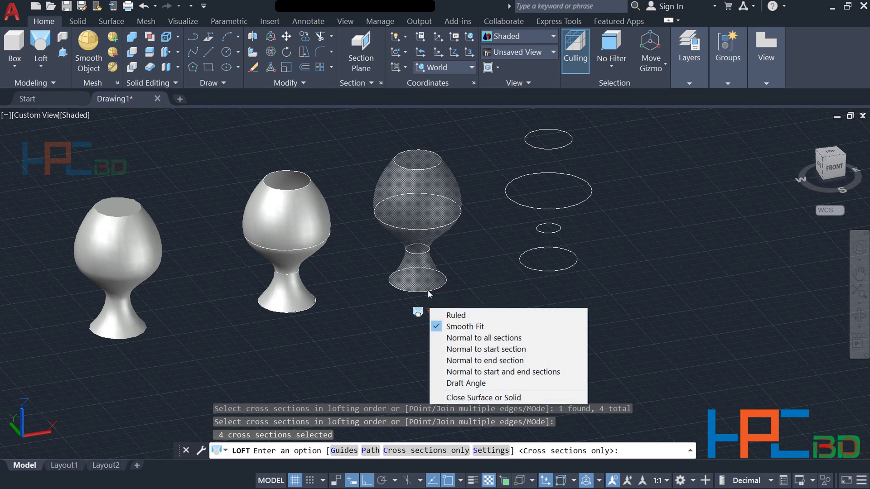
{"action": "left_click", "coordinate": [474, 384]}
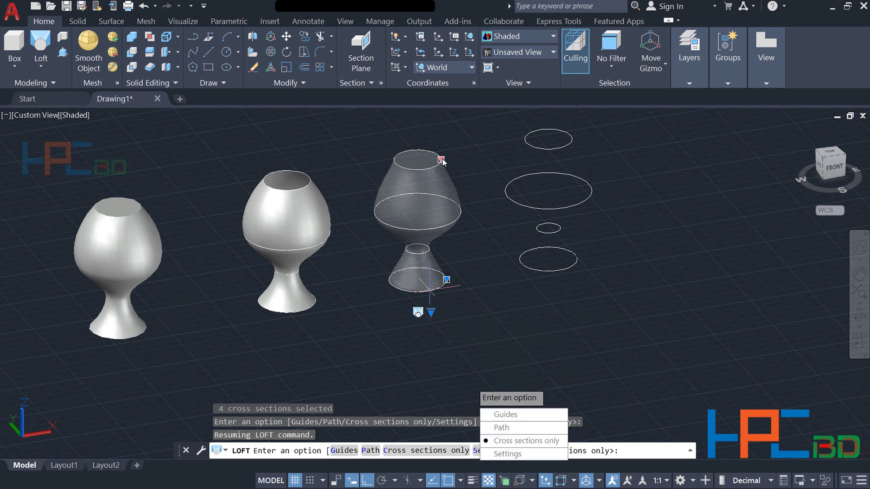
{"action": "left_click", "coordinate": [441, 159]}
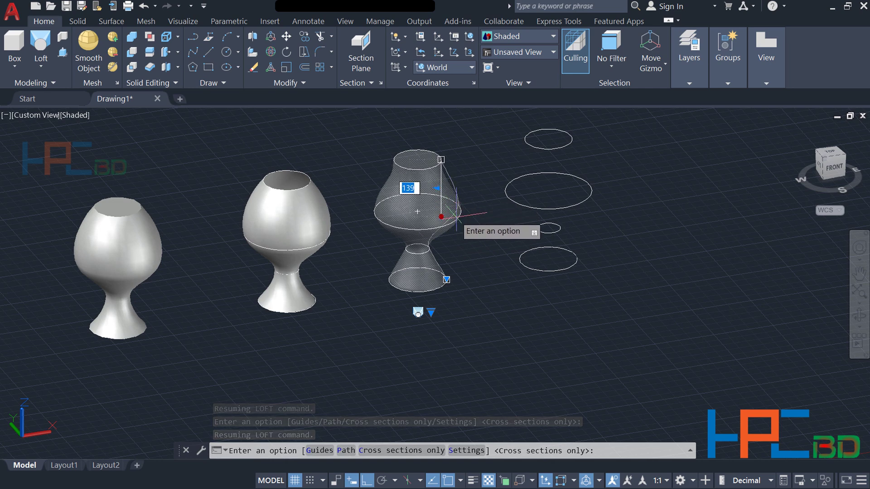
{"action": "left_click", "coordinate": [449, 213]}
{"action": "key", "text": "Return"}
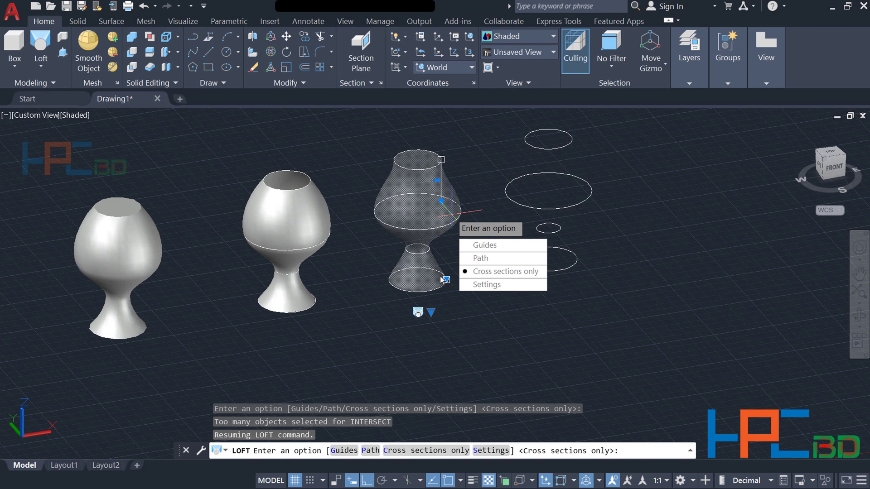
Step: Drag the bottom draft grip upward to flare the base, then accept the loft
{"action": "left_click", "coordinate": [446, 281]}
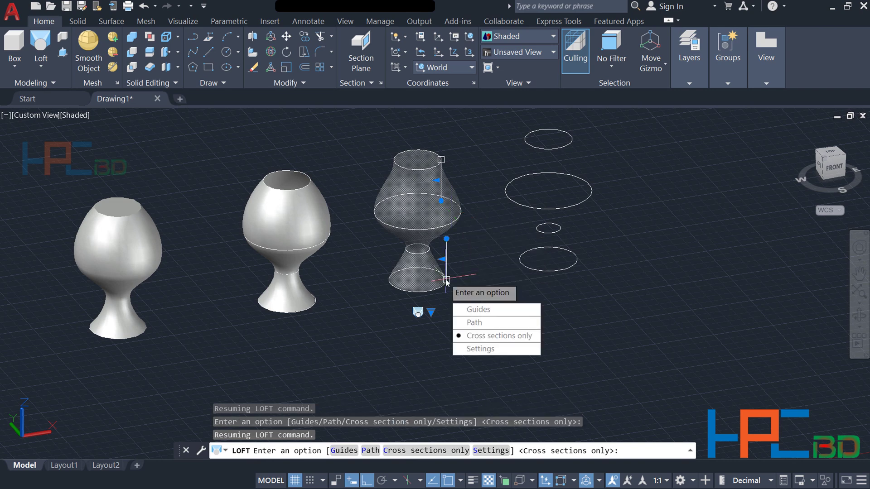
{"action": "left_click", "coordinate": [447, 239]}
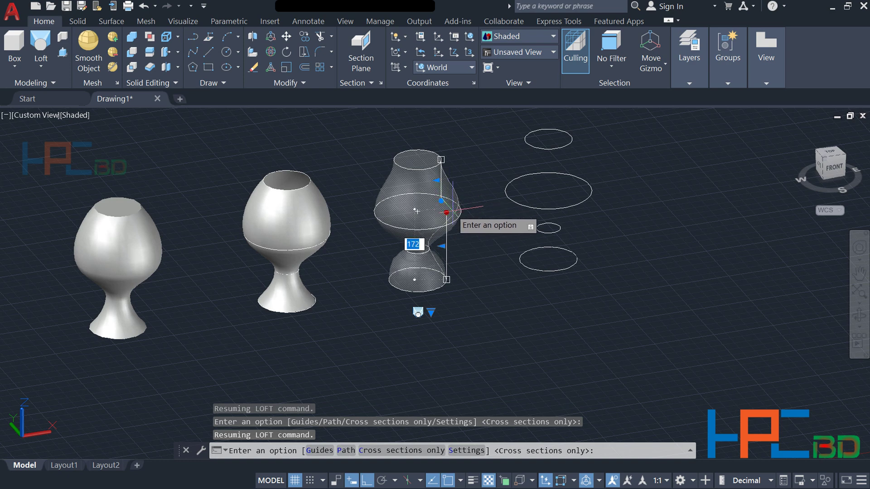
{"action": "left_click", "coordinate": [446, 217]}
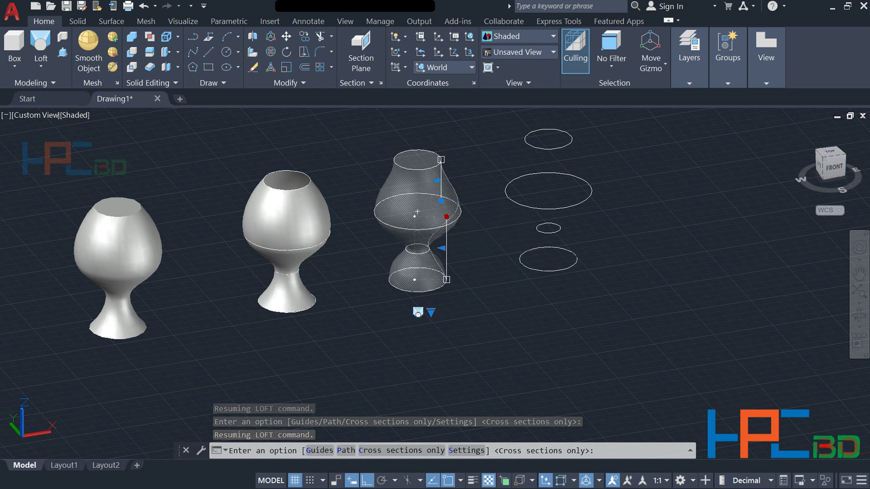
{"action": "key", "text": "Return"}
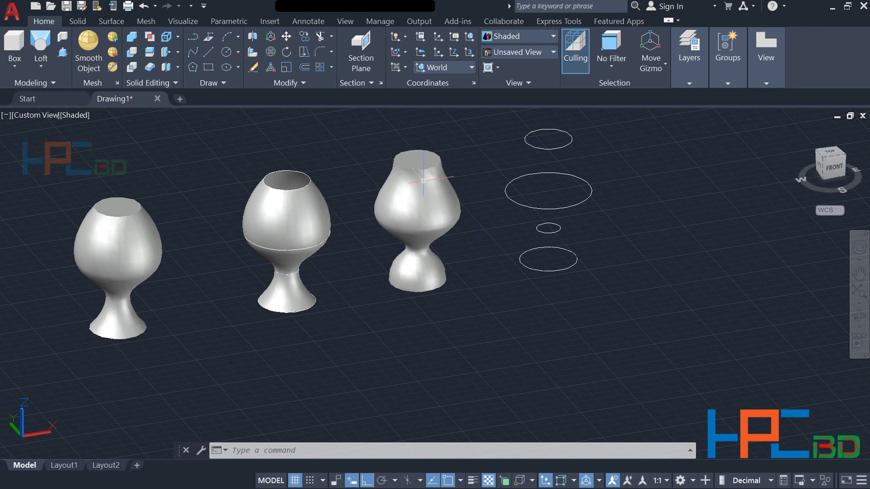
Step: Start LOFT and pick the fourth stack's four circles from top to bottom as cross sections
{"action": "left_click", "coordinate": [40, 48]}
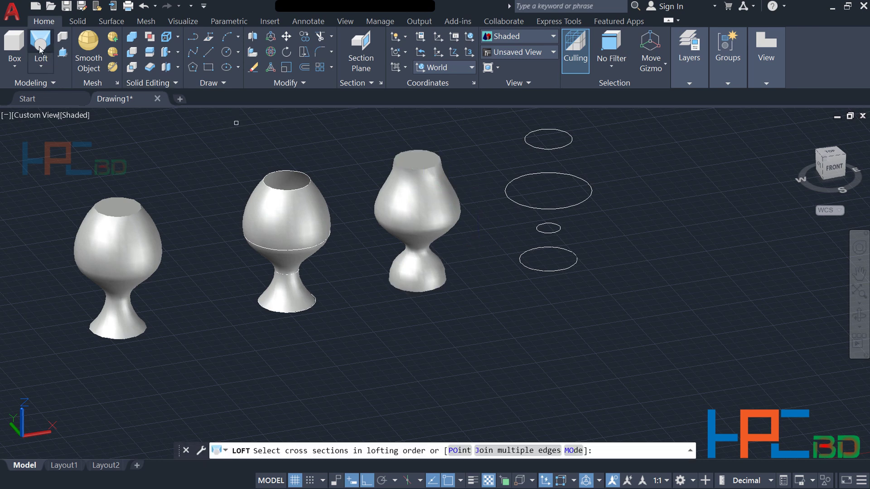
{"action": "left_click", "coordinate": [544, 150]}
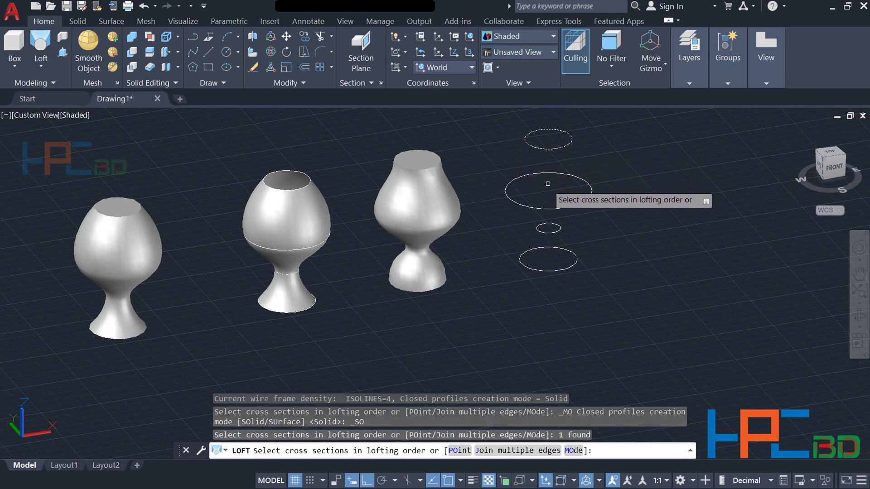
{"action": "left_click", "coordinate": [554, 207]}
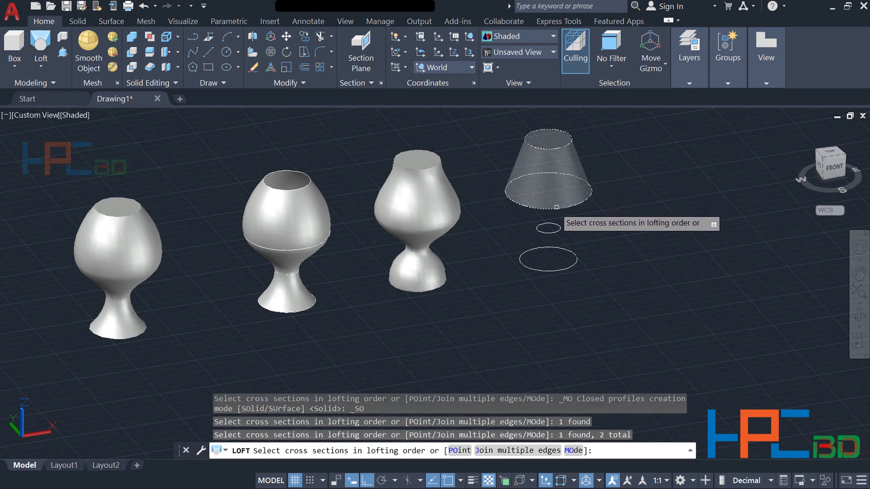
{"action": "left_click", "coordinate": [552, 230]}
{"action": "left_click", "coordinate": [553, 267]}
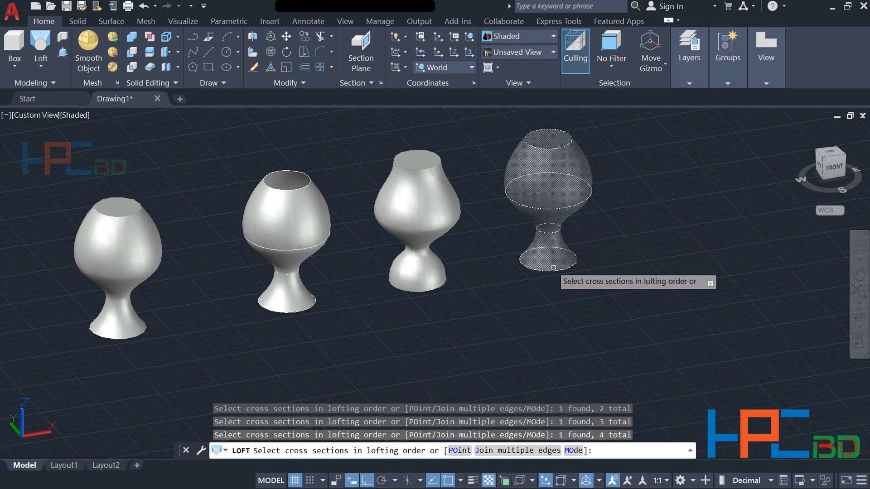
{"action": "key", "text": "Return"}
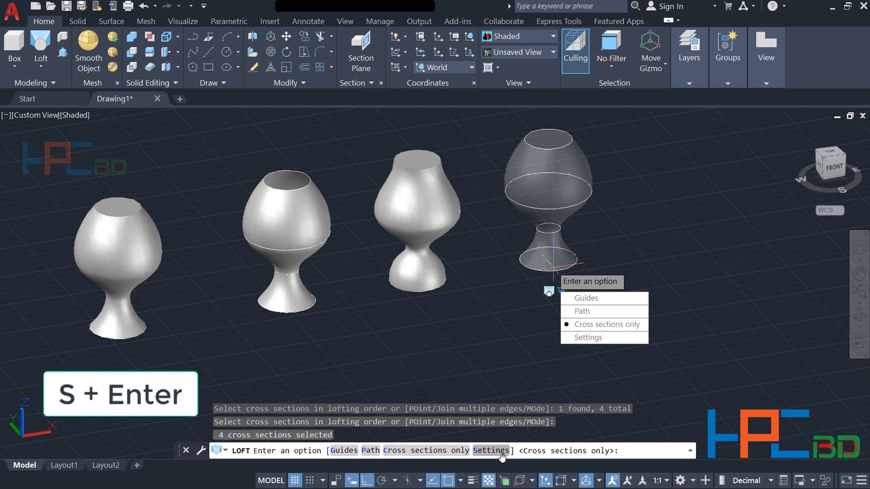
{"action": "type", "text": "s"}
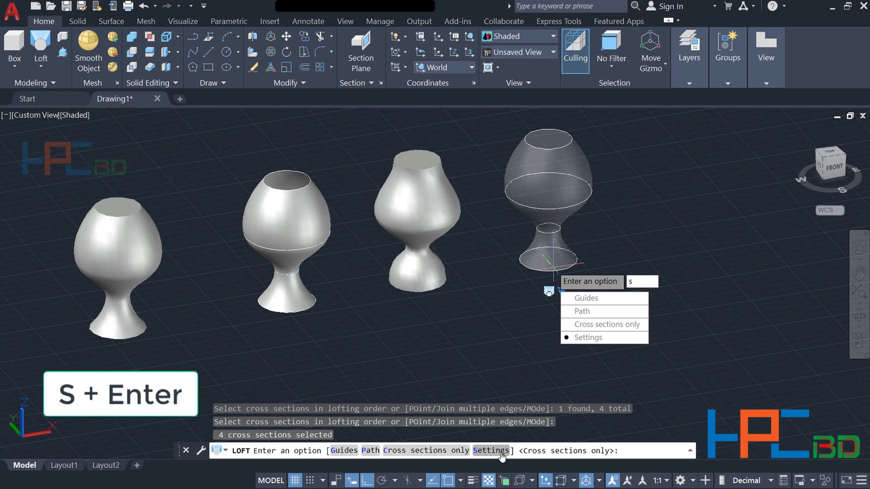
{"action": "key", "text": "Return"}
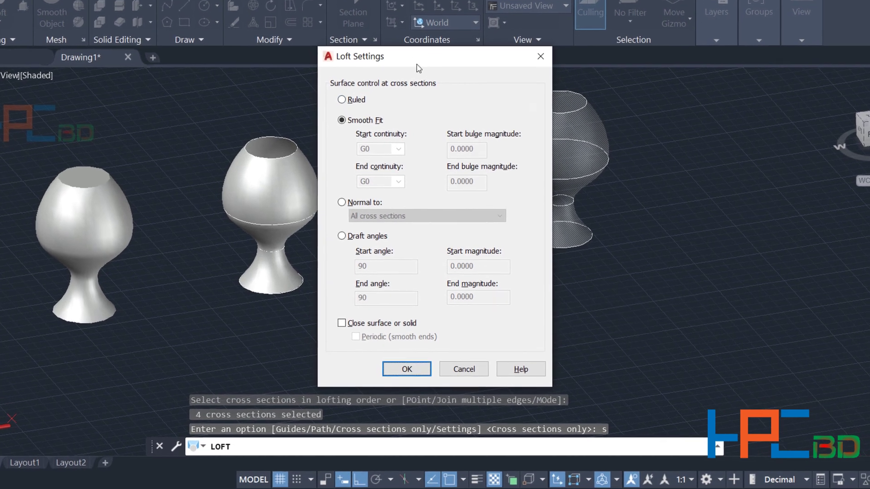
{"action": "left_click_drag", "start_coordinate": [436, 55], "coordinate": [314, 42]}
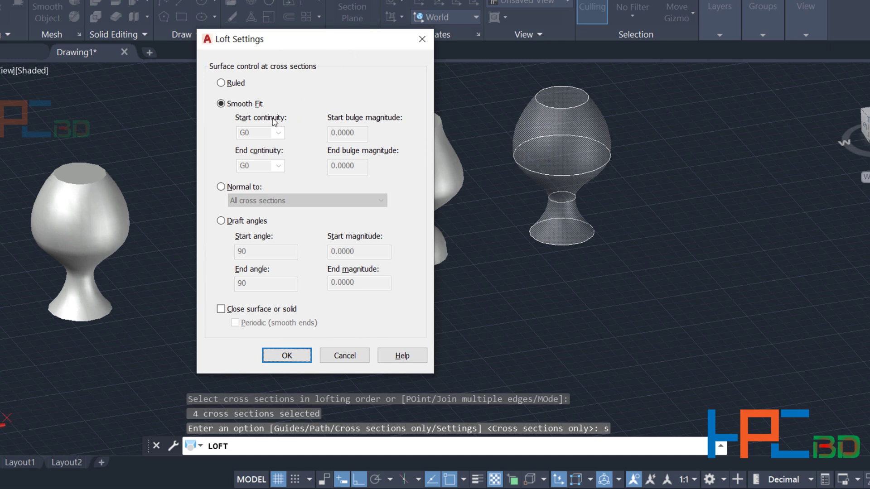
{"action": "left_click", "coordinate": [221, 82]}
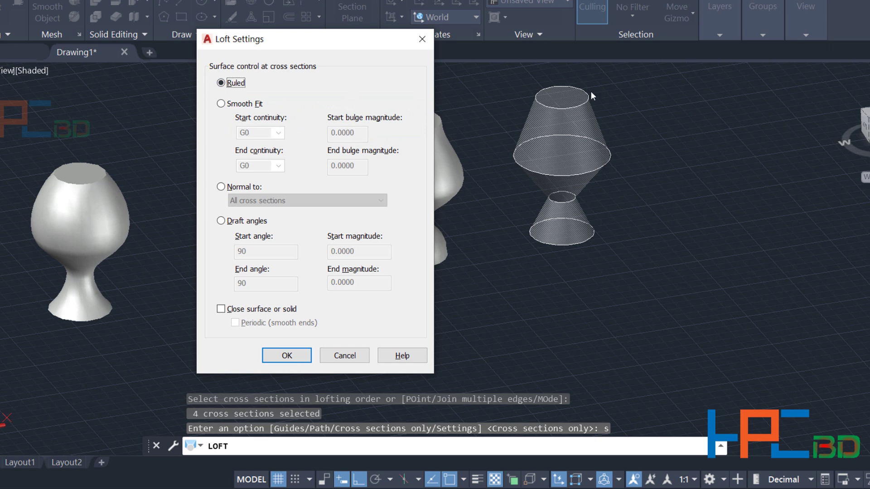
{"action": "left_click", "coordinate": [221, 103]}
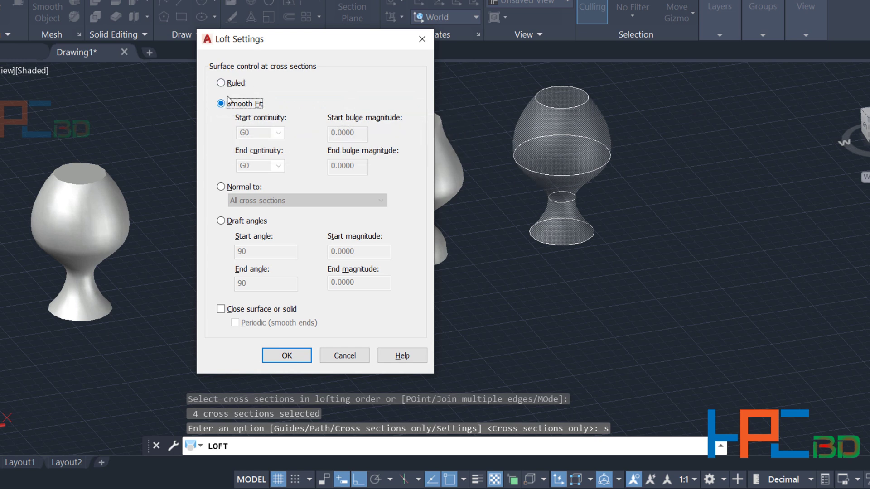
{"action": "left_click", "coordinate": [221, 187]}
{"action": "left_click", "coordinate": [272, 200]}
{"action": "left_click", "coordinate": [274, 212]}
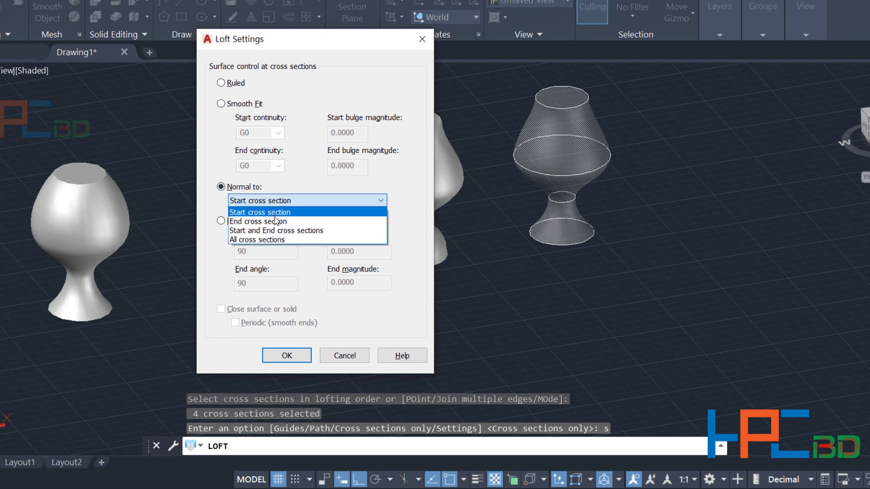
{"action": "left_click", "coordinate": [270, 221]}
{"action": "left_click", "coordinate": [271, 200]}
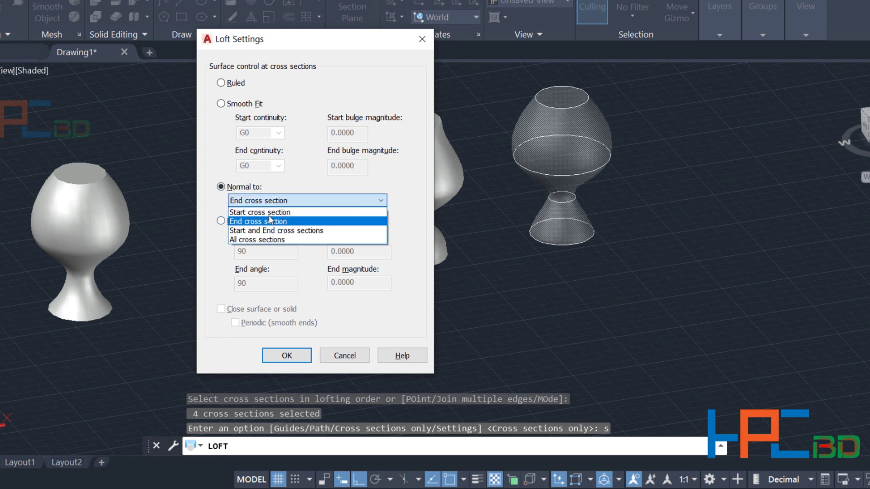
{"action": "left_click", "coordinate": [272, 239]}
{"action": "left_click", "coordinate": [222, 222]}
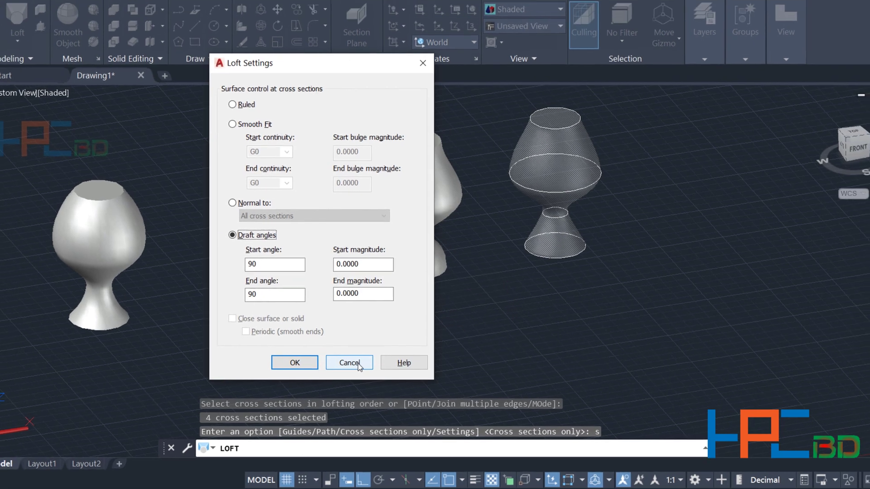
{"action": "left_click", "coordinate": [358, 365]}
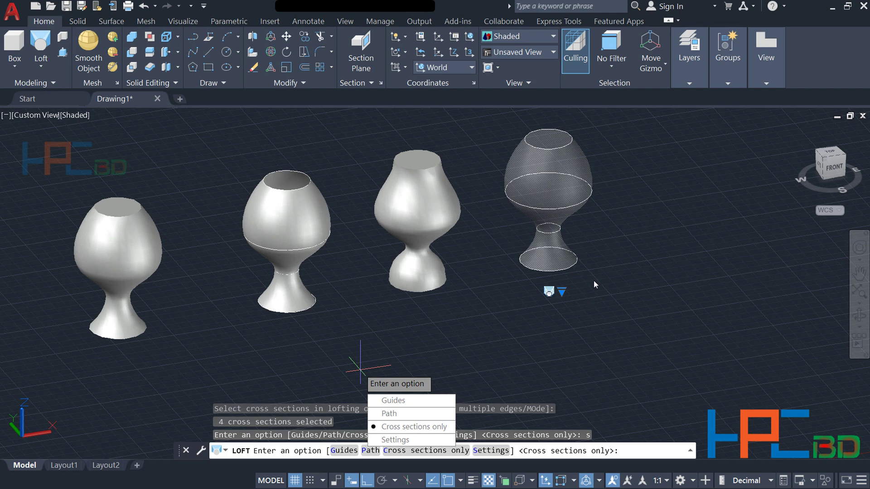
Step: Accept Cross sections only to create the fourth goblet solid, then cancel stray selection windows
{"action": "key", "text": "Return"}
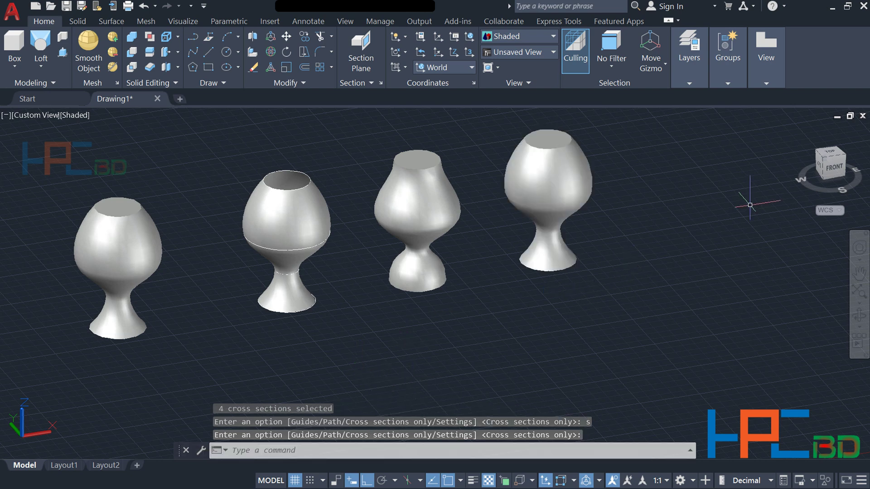
{"action": "left_click", "coordinate": [675, 224]}
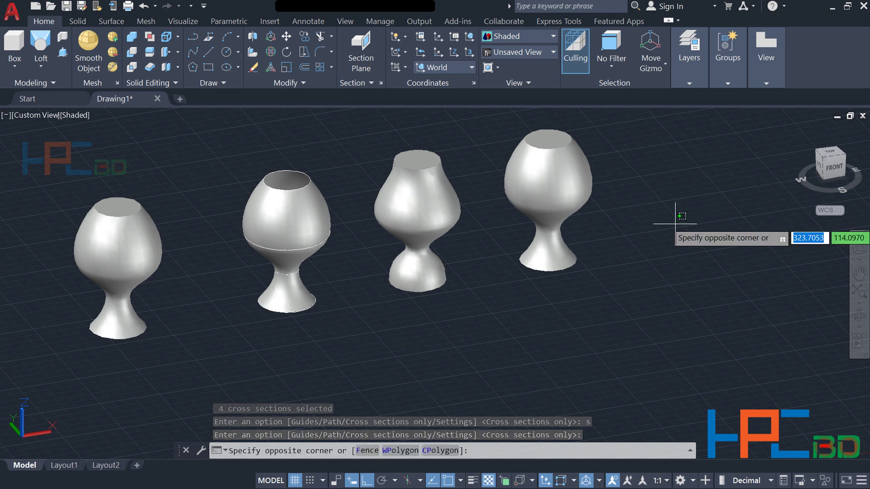
{"action": "key", "text": "Escape"}
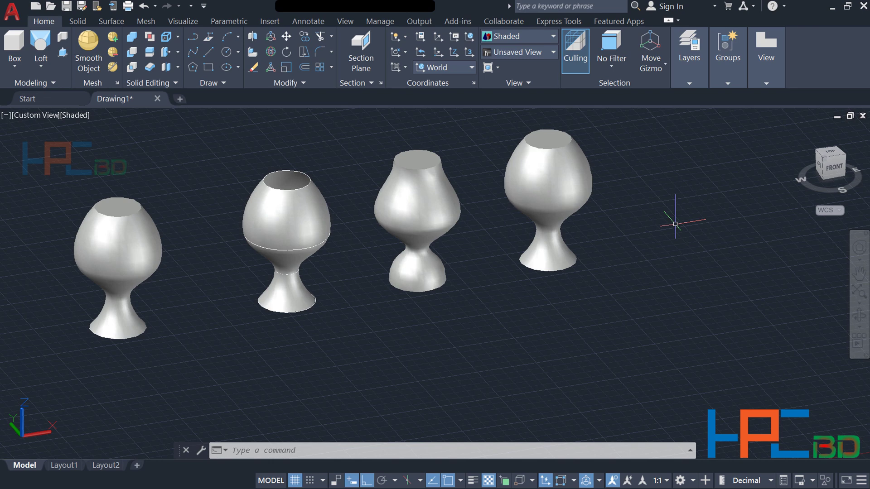
{"action": "left_click", "coordinate": [675, 224]}
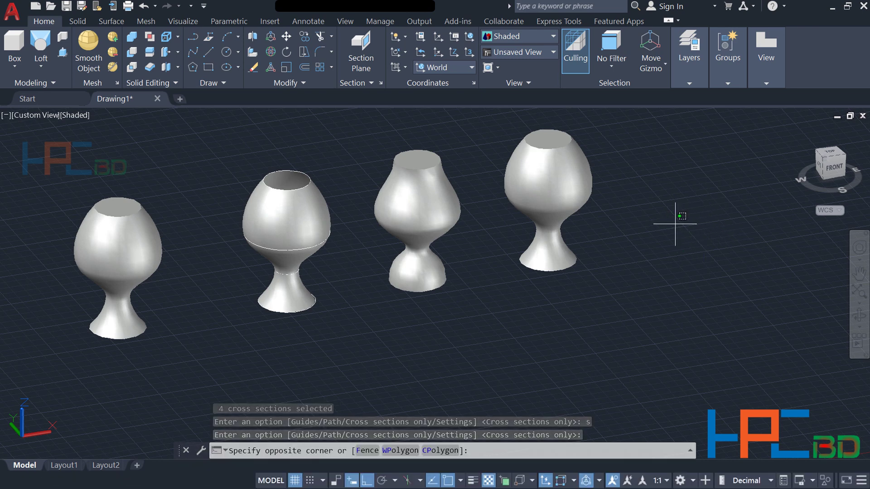
{"action": "key", "text": "Escape"}
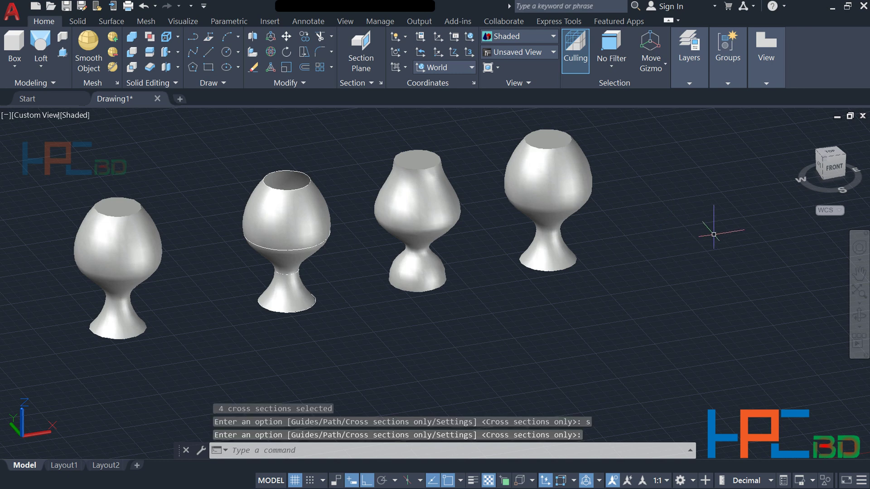
{"action": "left_click", "coordinate": [675, 224]}
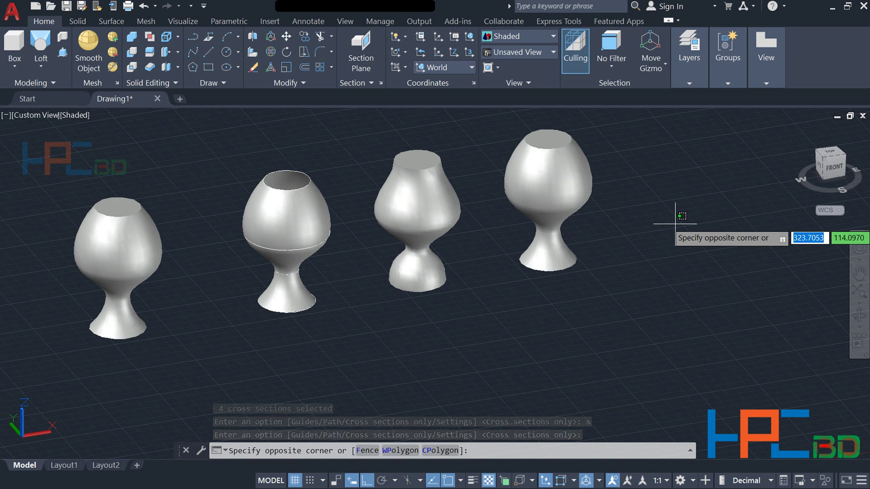
{"action": "key", "text": "Escape"}
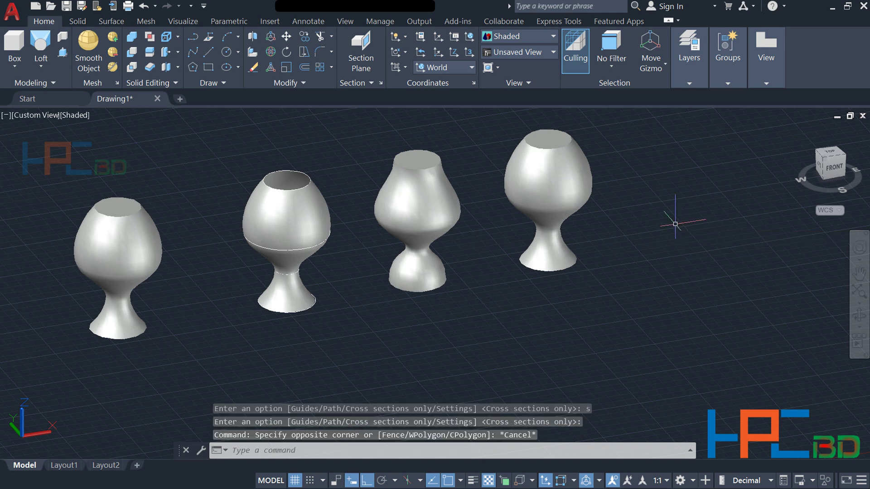